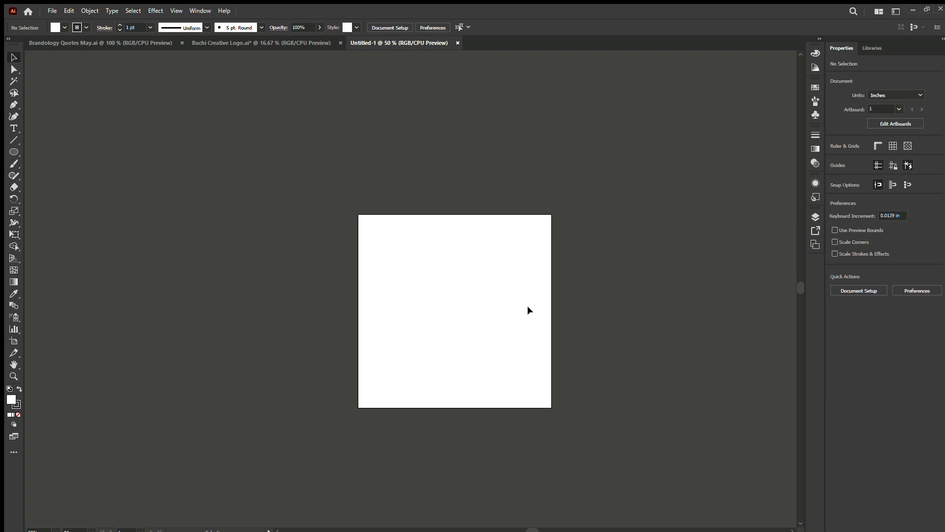
# Draw a circle about 2.65 in across on the artboard with the Ellipse tool.
pyautogui.click(10, 152)
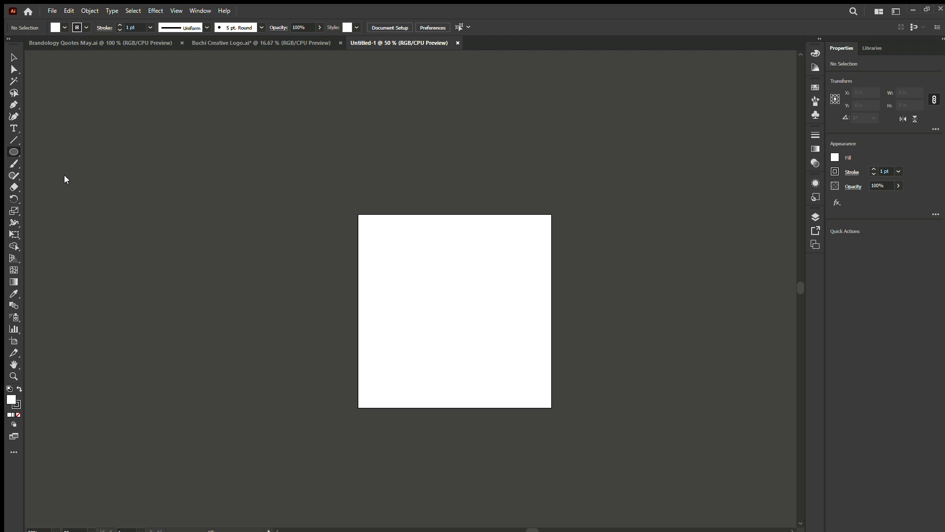
pyautogui.moveTo(390, 267); pyautogui.dragTo(493, 367)
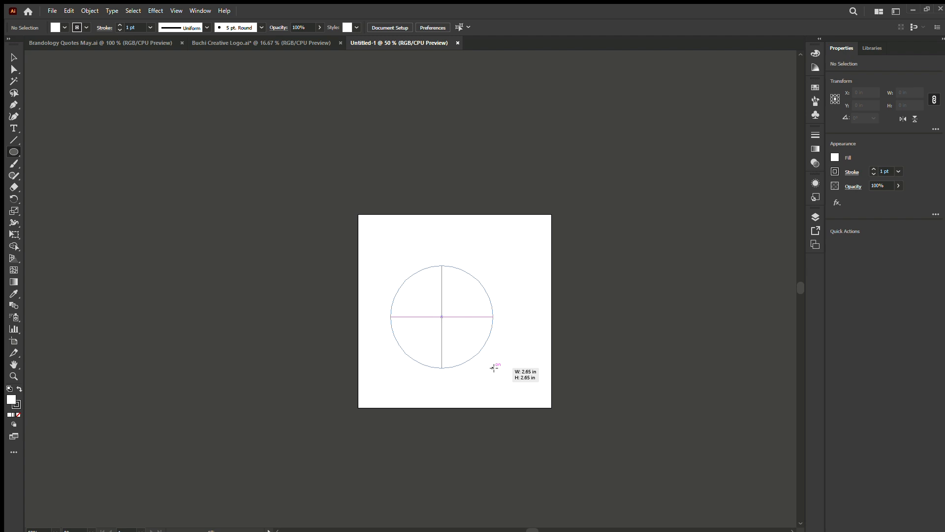
pyautogui.moveTo(494, 368); pyautogui.dragTo(494, 368)
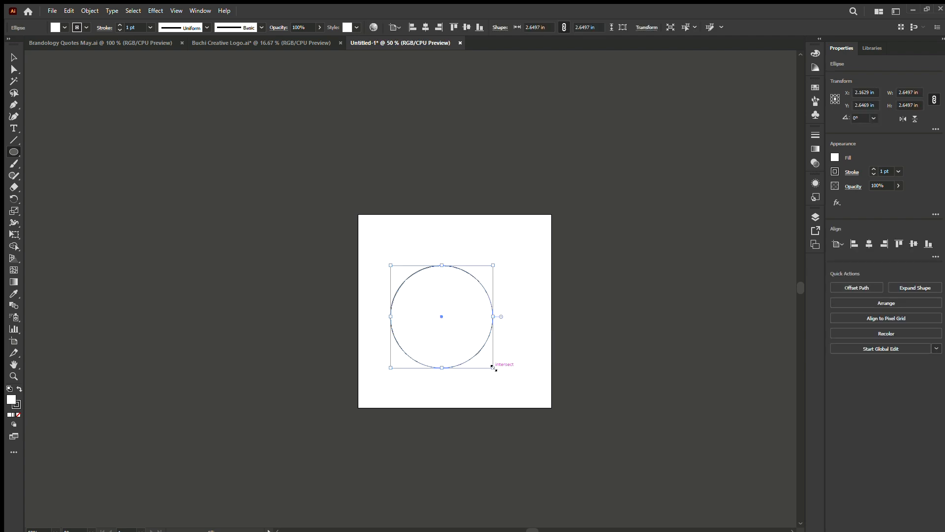
# Set the circle's width and height to 2 in and move it close to the artboard's centre.
pyautogui.click(14, 57)
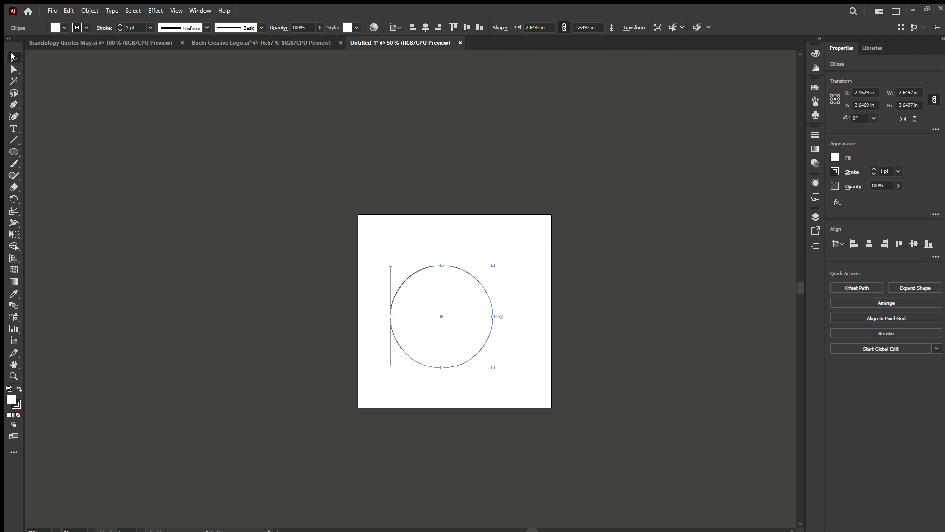
pyautogui.click(550, 27)
pyautogui.write('2')
pyautogui.press('Return')
pyautogui.moveTo(432, 313); pyautogui.dragTo(454, 317)
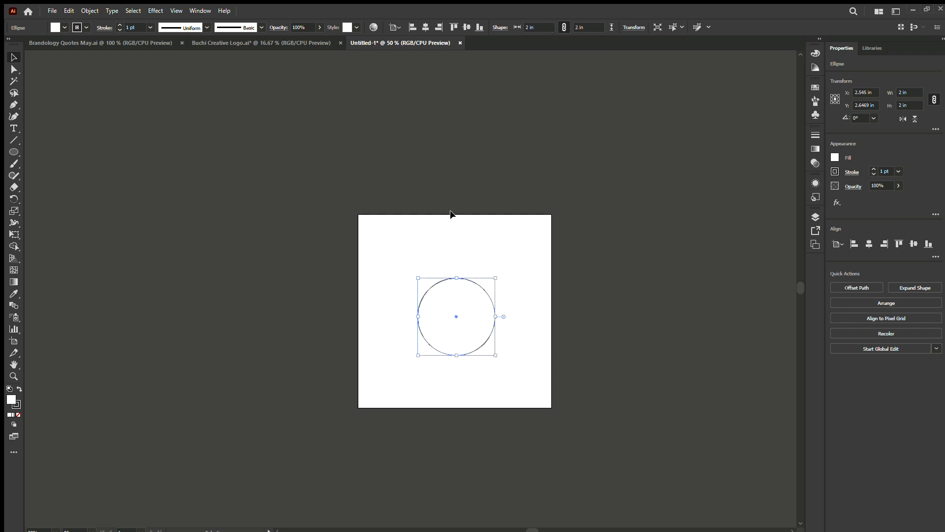
# Reduce the circle's stroke weight to 0.5 pt.
pyautogui.click(126, 28)
pyautogui.click(119, 30)
pyautogui.click(119, 30)
pyautogui.click(119, 30)
pyautogui.click(481, 207)
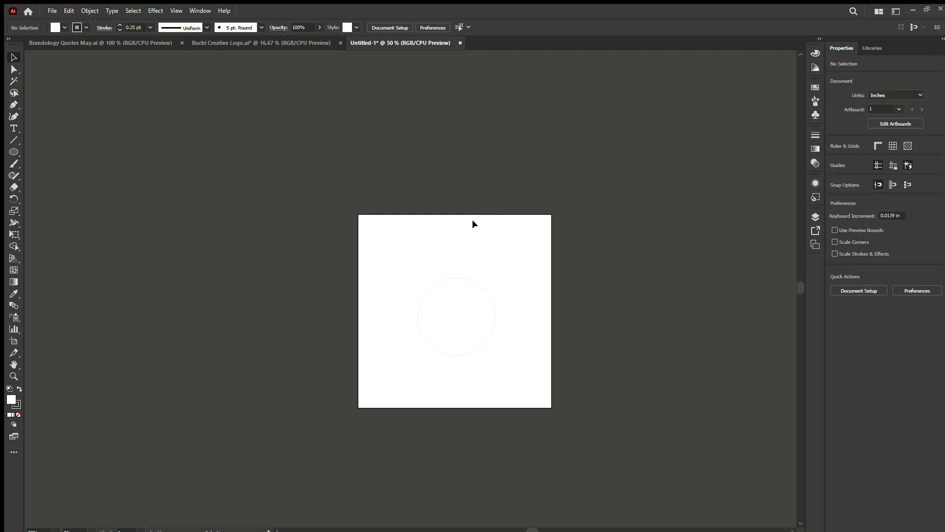
pyautogui.click(465, 279)
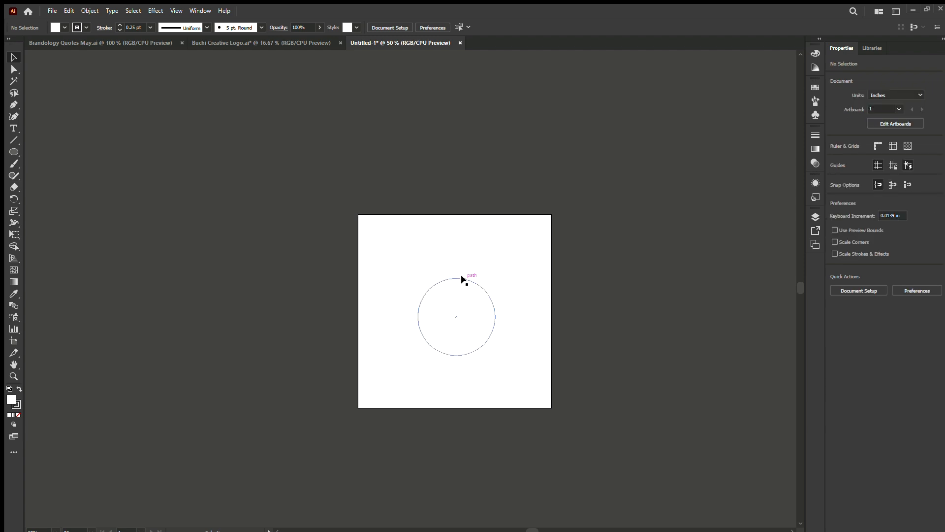
pyautogui.click(119, 25)
pyautogui.click(485, 377)
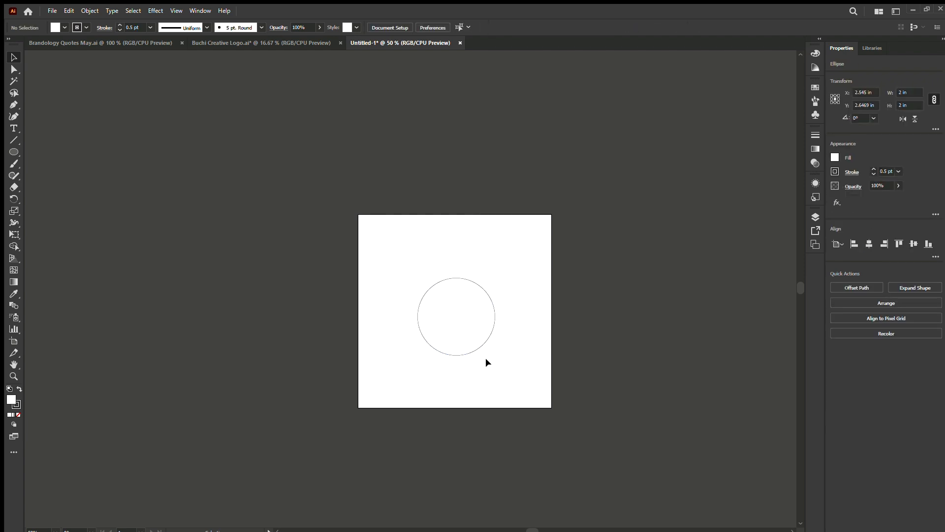
# Move the circle horizontally toward the artboard's left edge, to about X 1.94 in.
pyautogui.scroll(2, 485, 357)
pyautogui.scroll(-1, 489, 327)
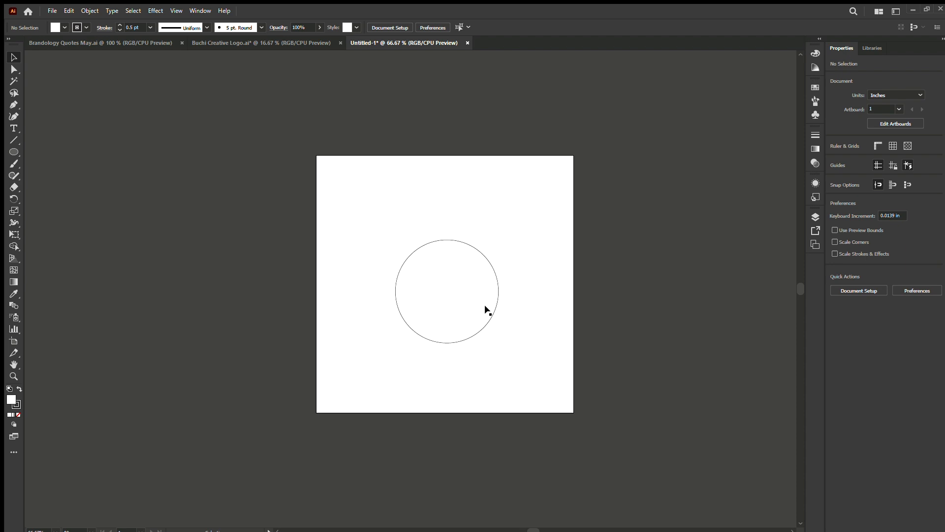
pyautogui.click(497, 288)
pyautogui.moveTo(443, 289); pyautogui.dragTo(411, 290)
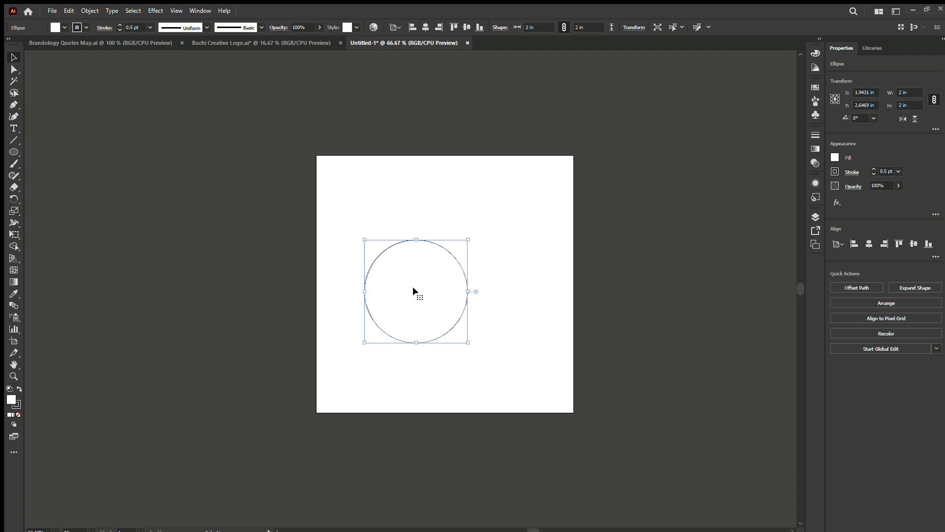
# Duplicate the circle about 0.29 in to the right and repeat the duplication until ten overlapping circles form a row.
pyautogui.moveTo(413, 288); pyautogui.dragTo(428, 292)
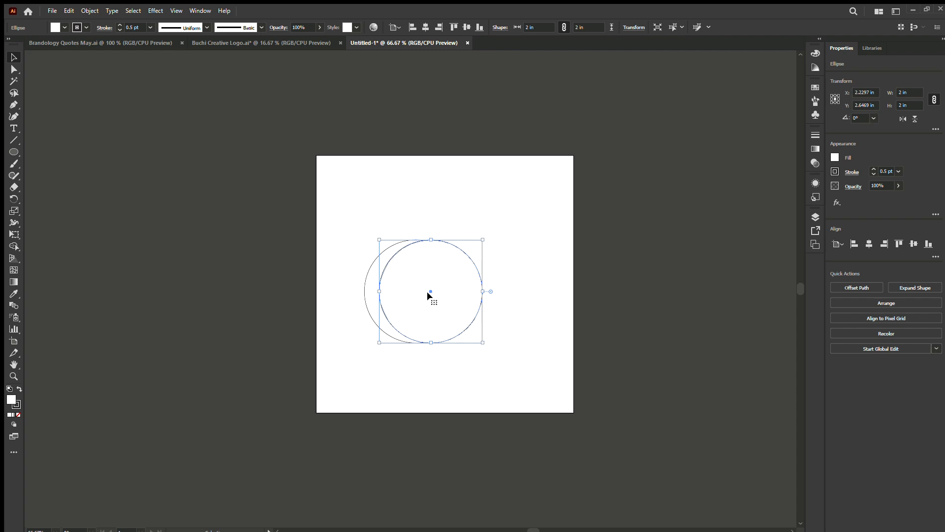
pyautogui.press('a')
pyautogui.hotkey('ctrl', 'd')
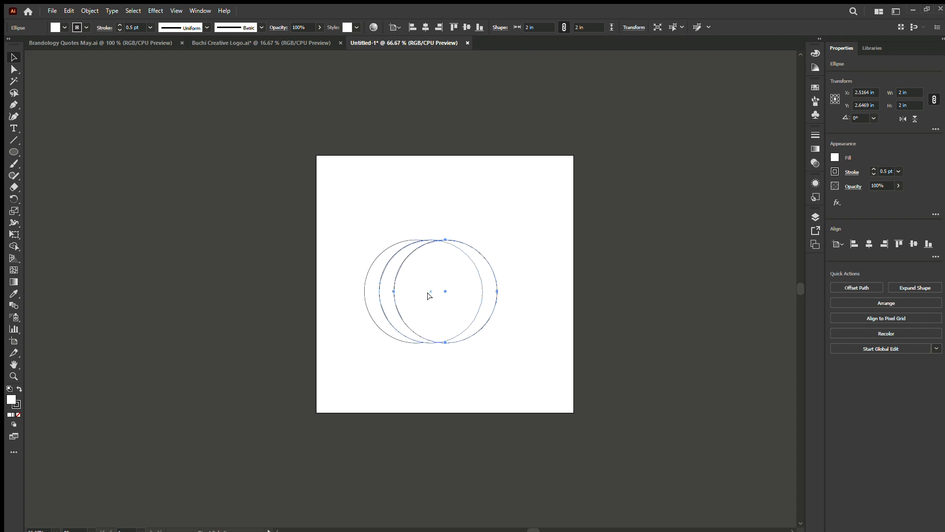
pyautogui.hotkey('ctrl', 'd')
pyautogui.hotkey('ctrl', 'd')
pyautogui.hotkey('ctrl', 'd')
pyautogui.hotkey('ctrl', 'd')
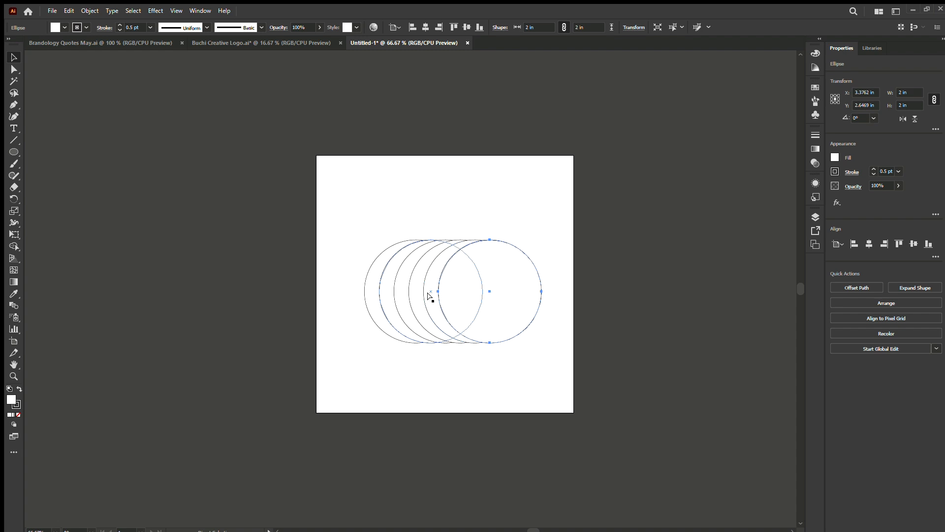
pyautogui.hotkey('ctrl', 'd')
pyautogui.hotkey('ctrl', 'd')
pyautogui.hotkey('ctrl', 'd')
pyautogui.press('v')
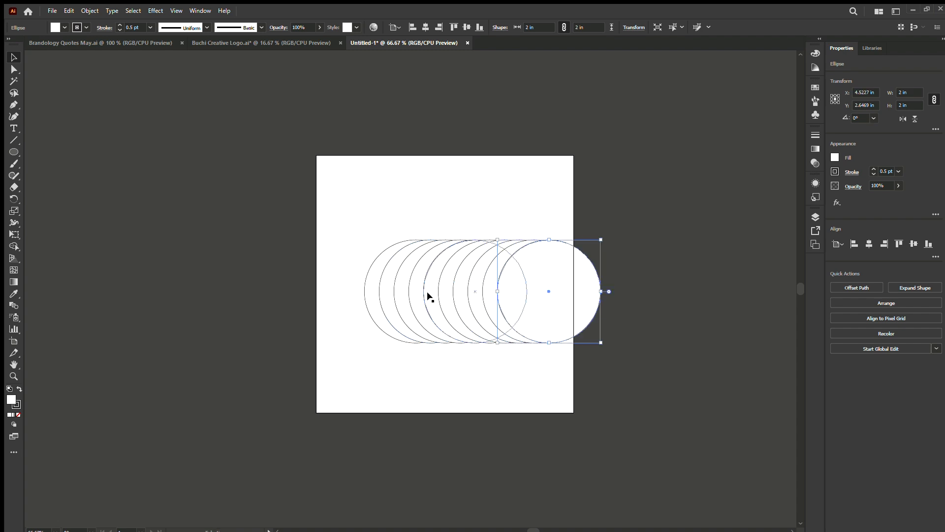
pyautogui.click(648, 222)
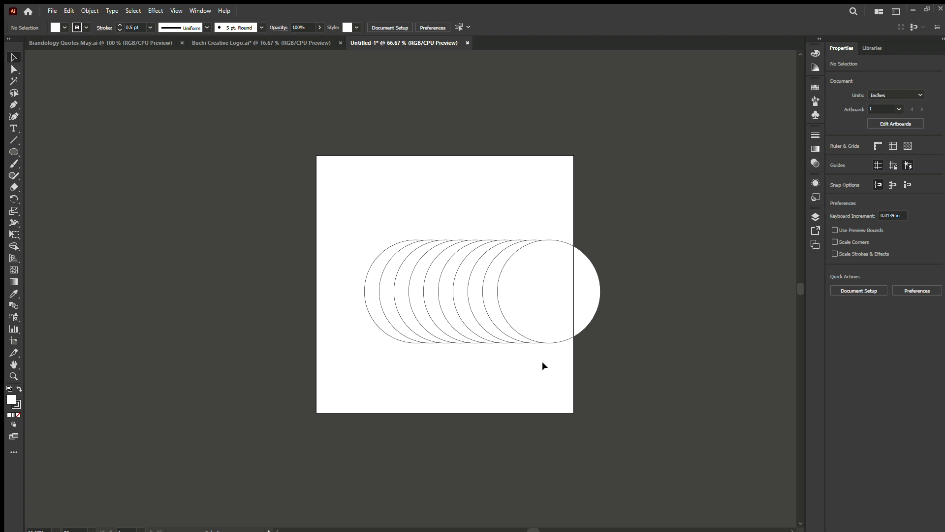
# Remove the fill from all ten circles so only their outlines remain.
pyautogui.moveTo(652, 375); pyautogui.dragTo(341, 213)
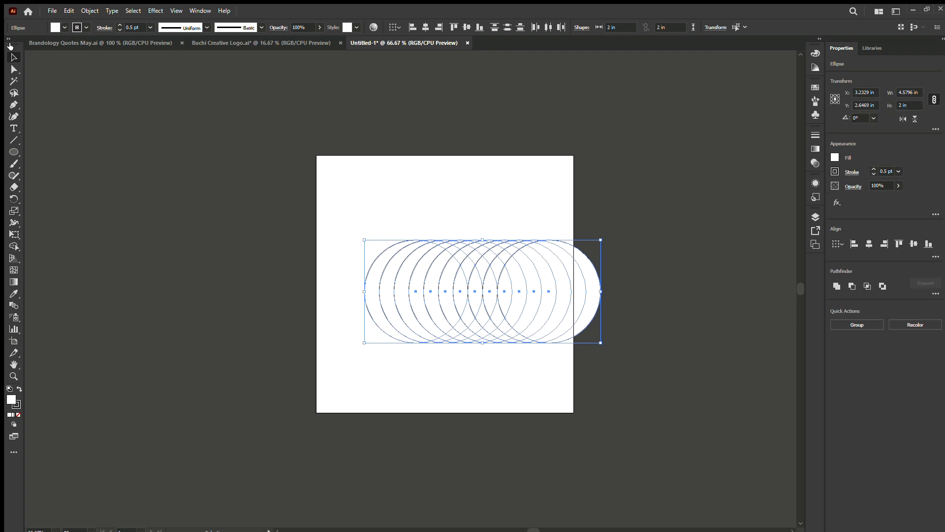
pyautogui.press('/')
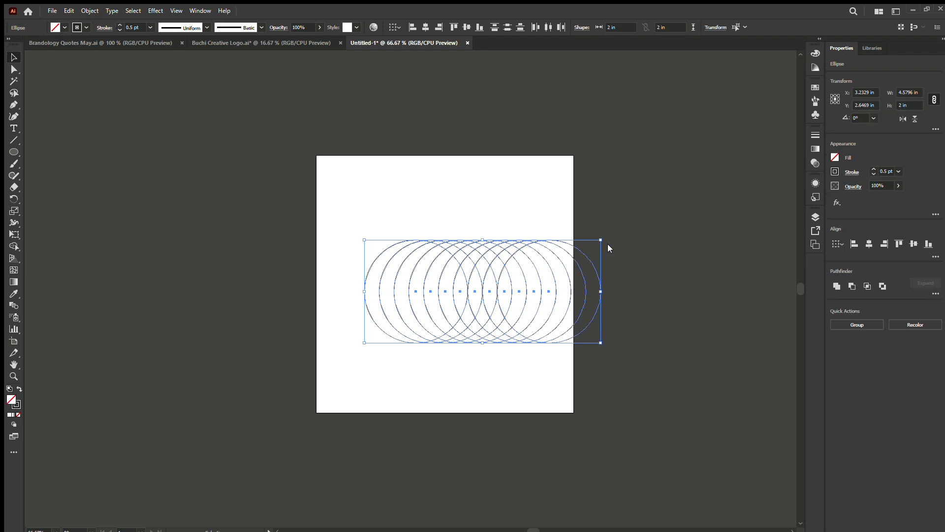
pyautogui.click(648, 362)
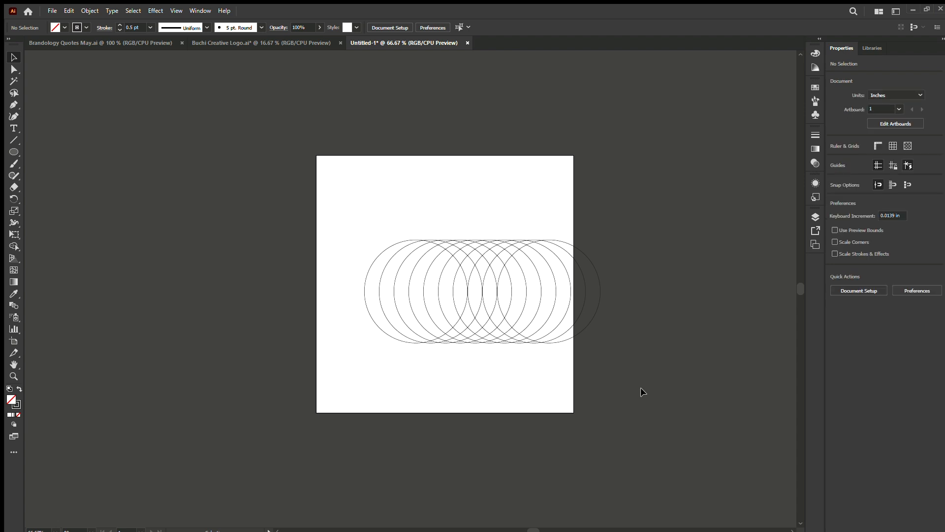
pyautogui.moveTo(659, 398); pyautogui.dragTo(585, 493)
# Resize the second circle from the left to 1.8 in and the third to 1.6 in.
pyautogui.click(368, 267)
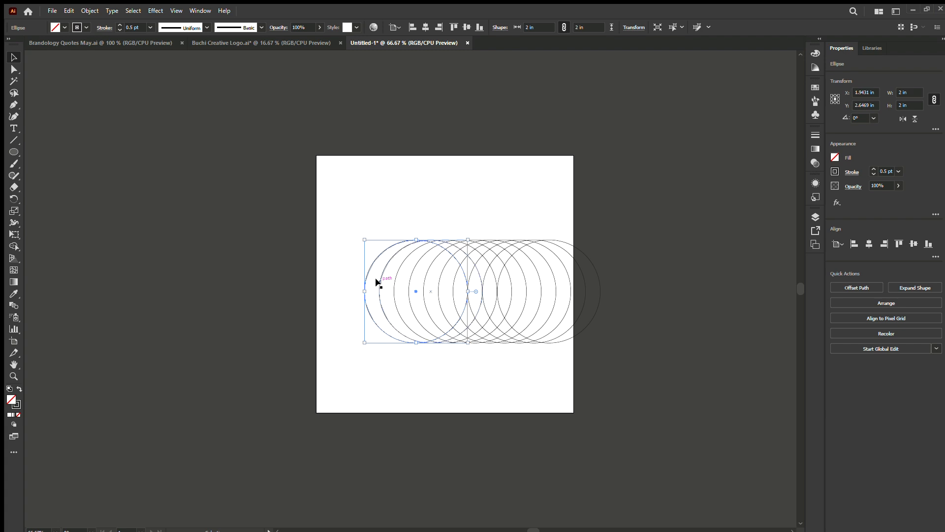
pyautogui.hotkey('shift', 'Right')
pyautogui.hotkey('shift', 'Right')
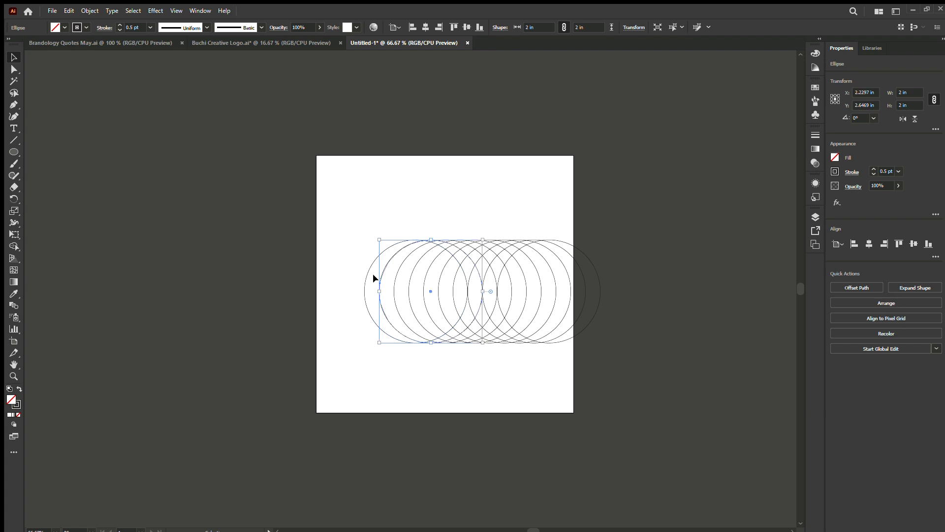
pyautogui.click(582, 27)
pyautogui.write('1.8')
pyautogui.press('Return')
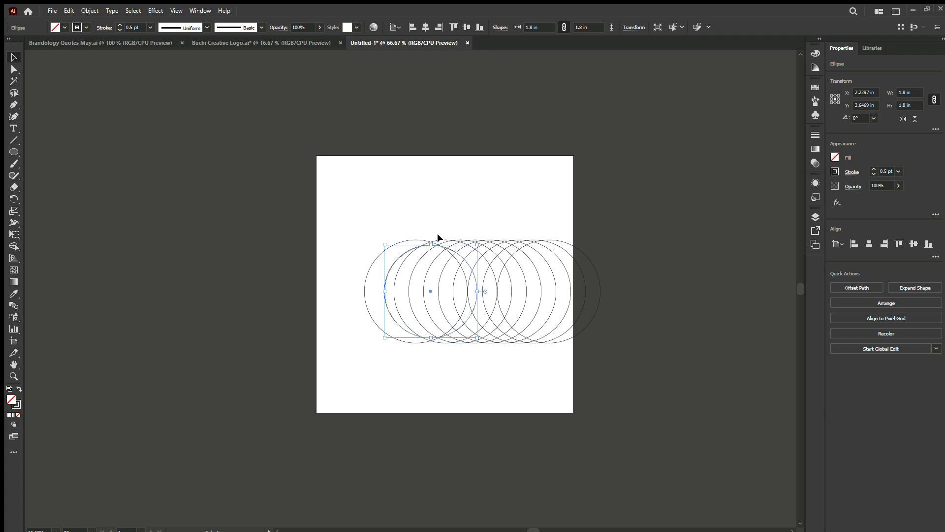
pyautogui.hotkey('ctrl', 'z')
pyautogui.click(596, 27)
pyautogui.write('1.6')
pyautogui.press('Return')
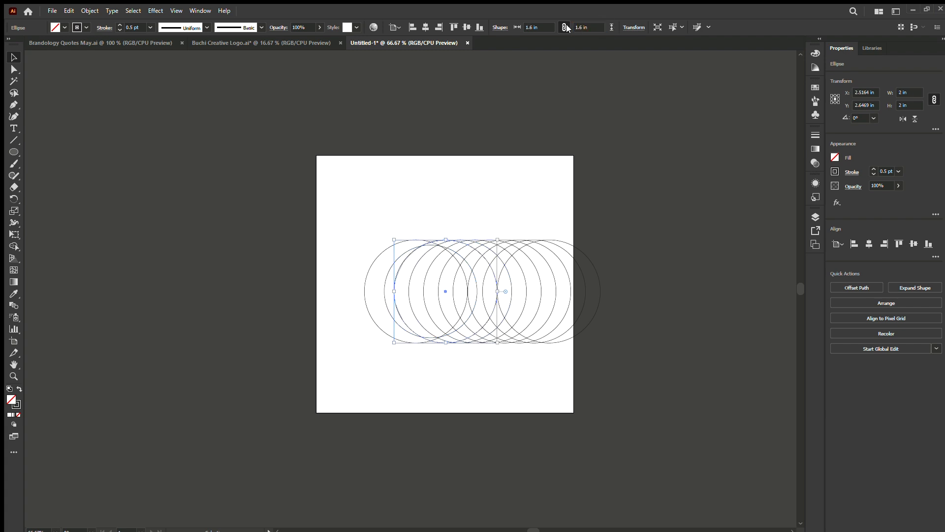
# Resize the fourth circle in the row to 1.4 in and the fifth to 1.2 in.
pyautogui.click(449, 237)
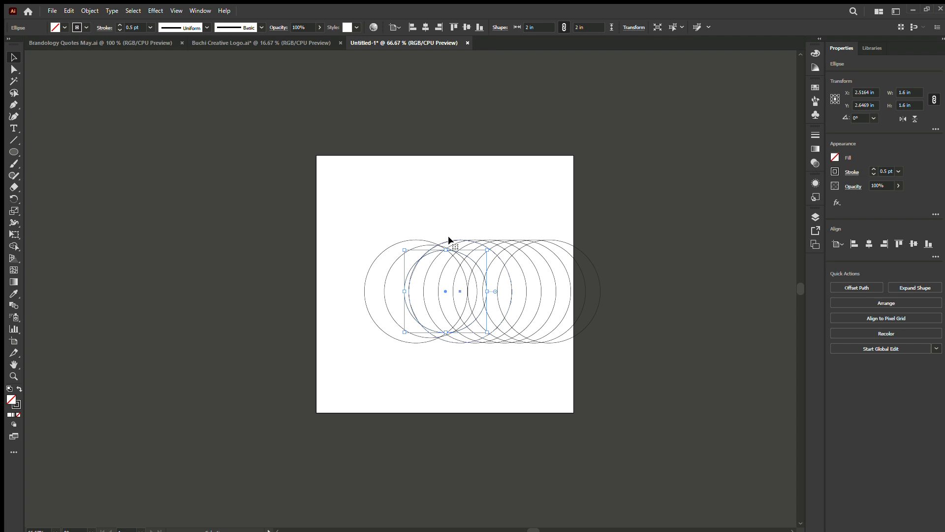
pyautogui.click(588, 28)
pyautogui.write('1.4')
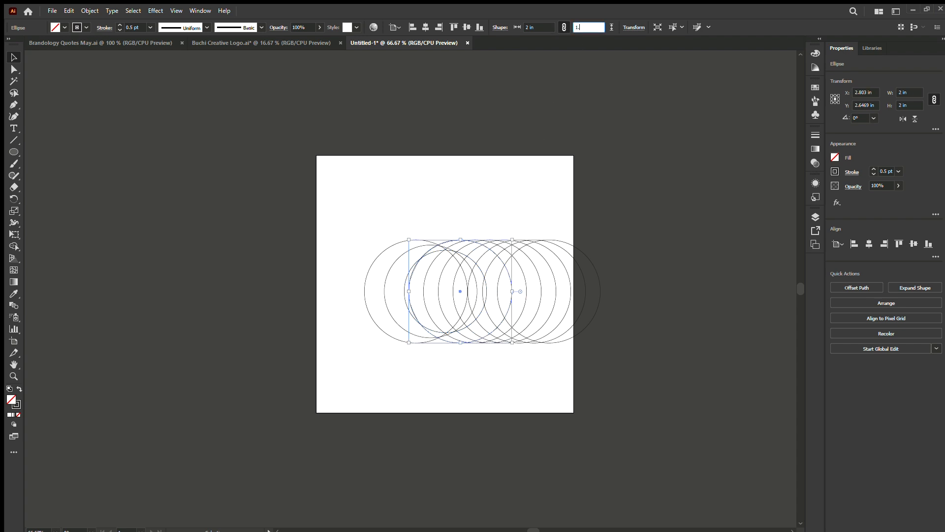
pyautogui.press('Return')
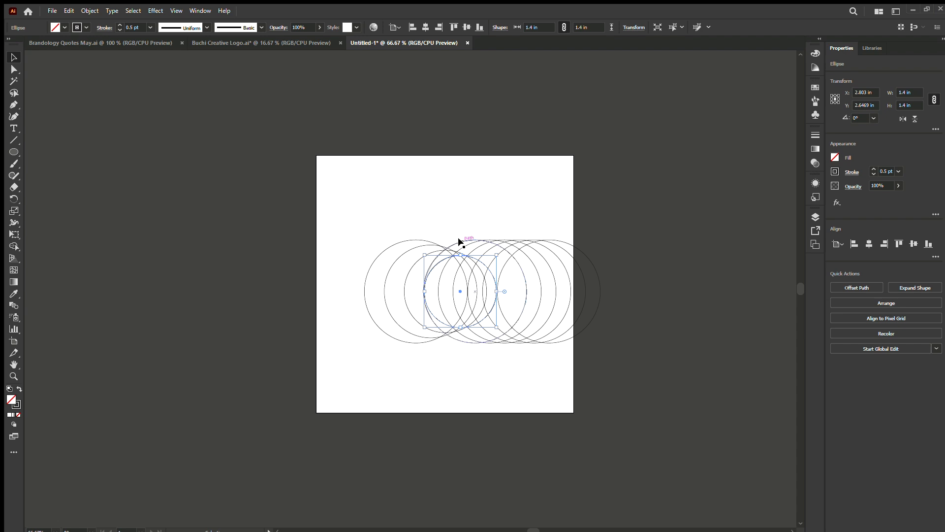
pyautogui.hotkey('ctrl', 'z')
pyautogui.click(542, 28)
pyautogui.write('1.2')
pyautogui.press('Return')
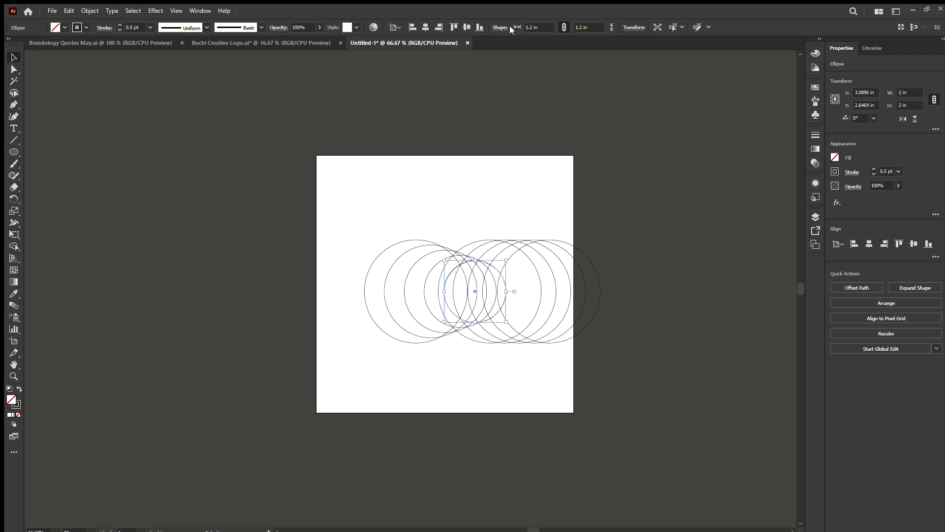
# Resize the sixth circle in the row to 1 in and the seventh to 0.8 in.
pyautogui.click(474, 242)
pyautogui.click(537, 27)
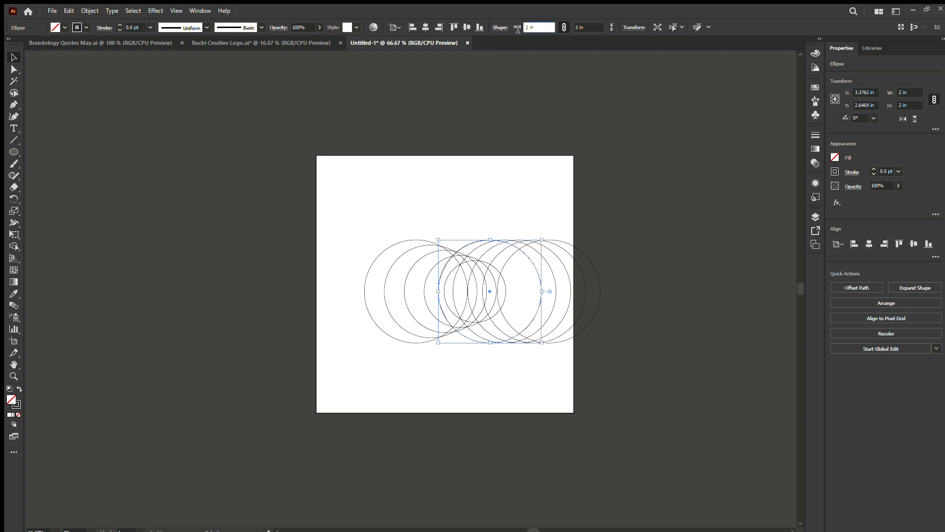
pyautogui.write('1')
pyautogui.press('Return')
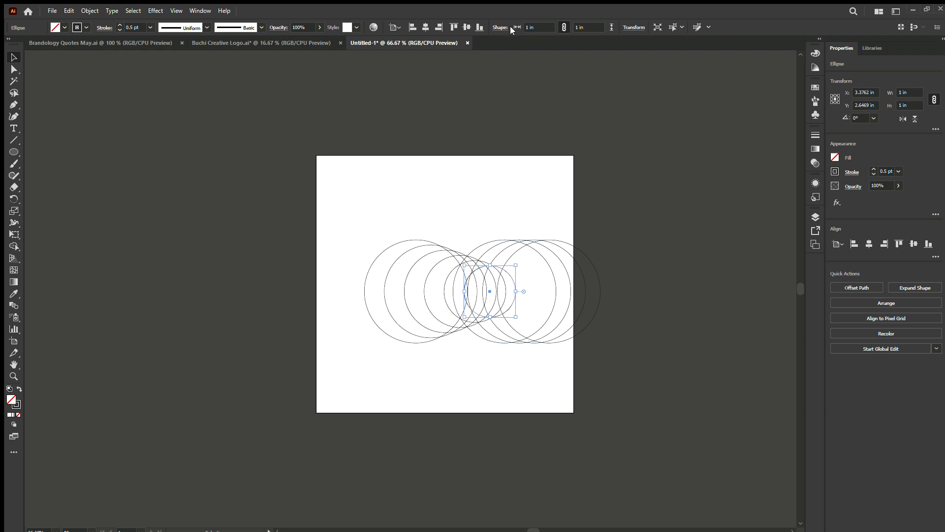
pyautogui.click(480, 248)
pyautogui.click(545, 28)
pyautogui.write('0.8')
pyautogui.press('Return')
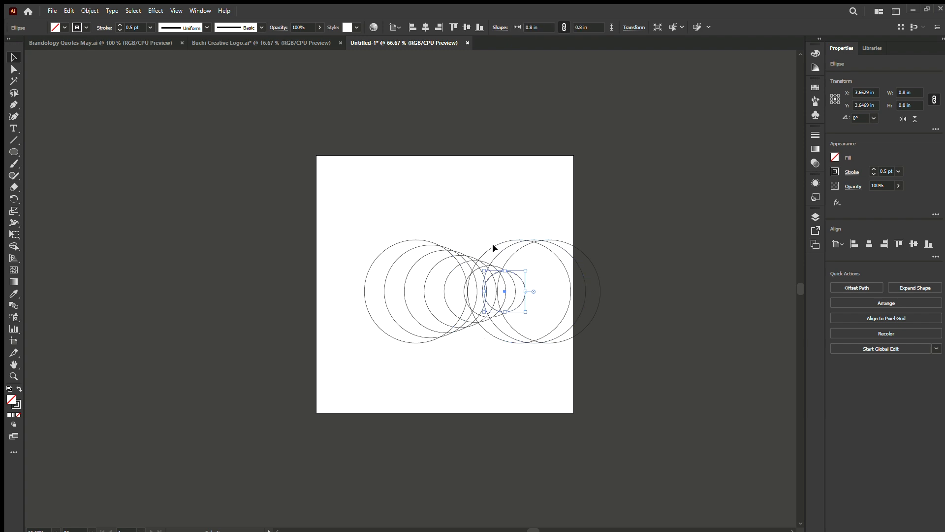
# Resize the eighth circle in the row to 0.6 in and the ninth to 0.4 in.
pyautogui.hotkey('ctrl', 'z')
pyautogui.click(540, 25)
pyautogui.write('0.6')
pyautogui.press('Return')
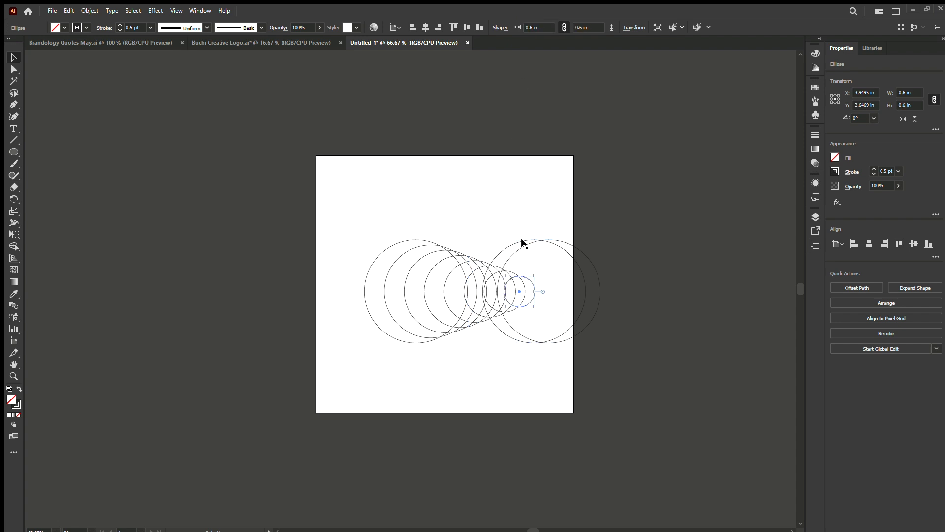
pyautogui.hotkey('ctrl', 'z')
pyautogui.click(540, 27)
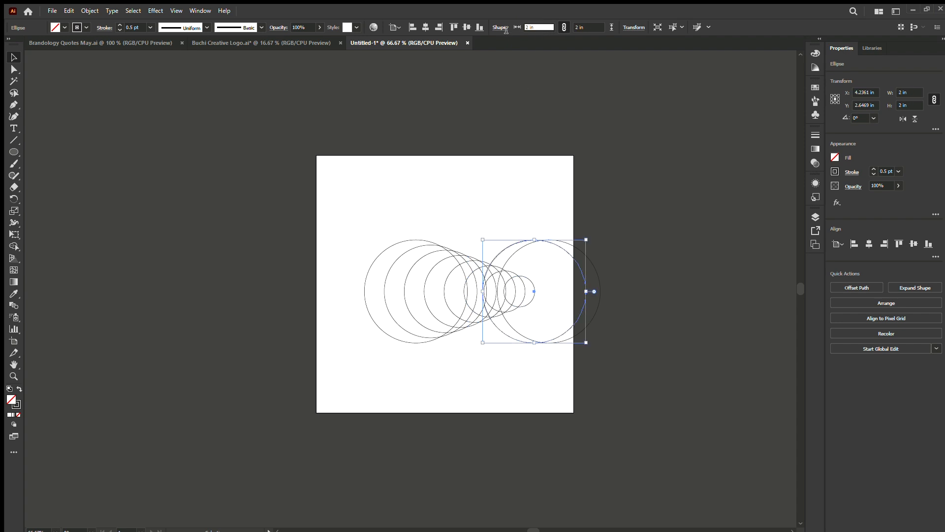
pyautogui.write('0.4')
pyautogui.press('Return')
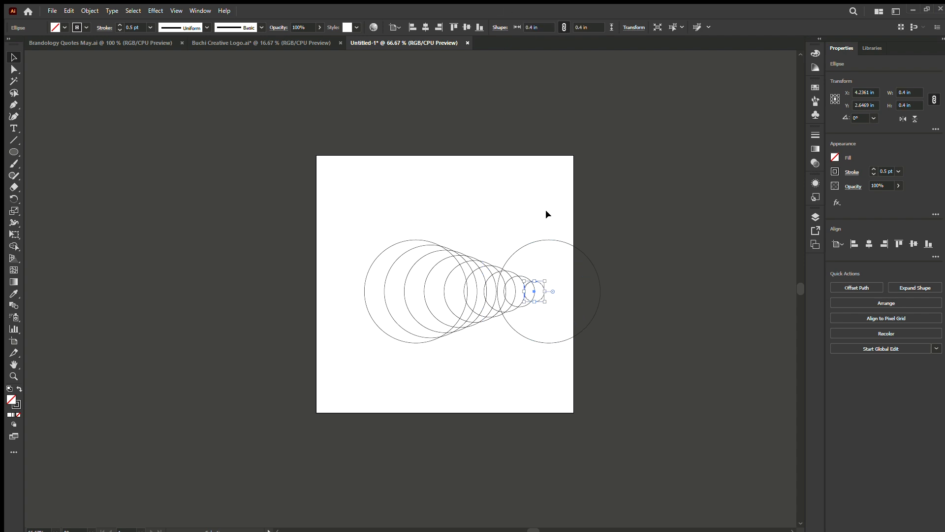
# Resize the tenth circle, the last in the row, to 0.2 in.
pyautogui.hotkey('ctrl', 'z')
pyautogui.click(523, 27)
pyautogui.write('0.2')
pyautogui.press('Return')
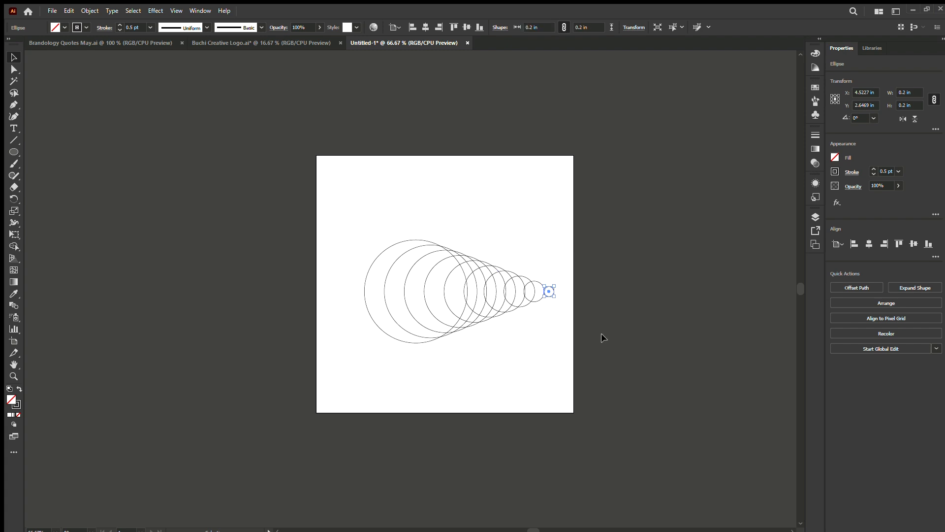
# Align the horizontal centres of all ten circles to make them concentric.
pyautogui.moveTo(615, 384); pyautogui.dragTo(325, 160)
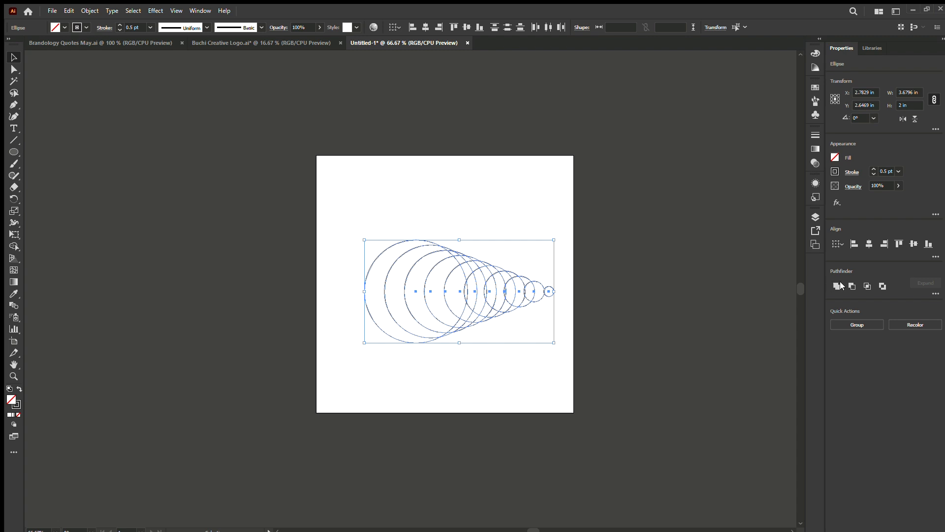
pyautogui.click(868, 245)
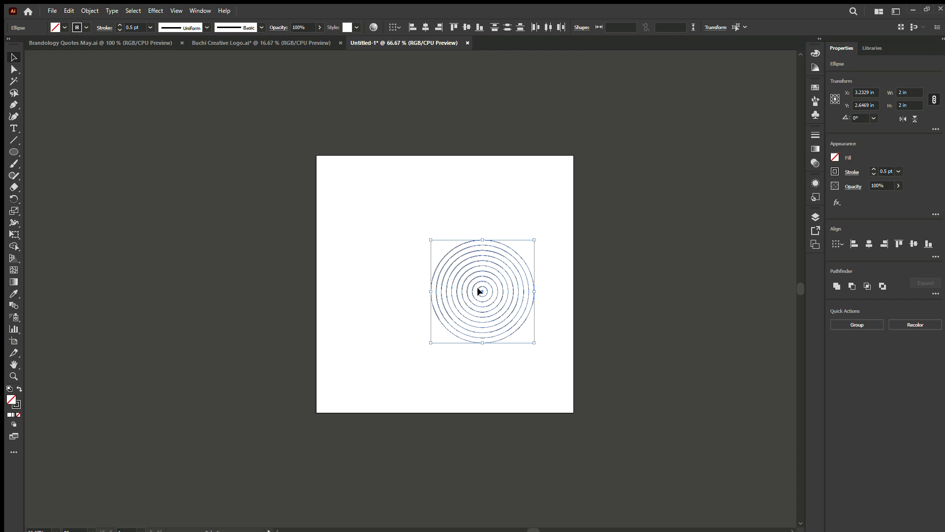
pyautogui.click(338, 191)
# Select all the concentric circles and move them together up and left, close to the artboard's centre.
pyautogui.moveTo(365, 198); pyautogui.dragTo(584, 384)
pyautogui.moveTo(385, 205); pyautogui.dragTo(576, 417)
pyautogui.moveTo(391, 216); pyautogui.dragTo(601, 412)
pyautogui.moveTo(482, 290); pyautogui.dragTo(433, 280)
pyautogui.click(530, 320)
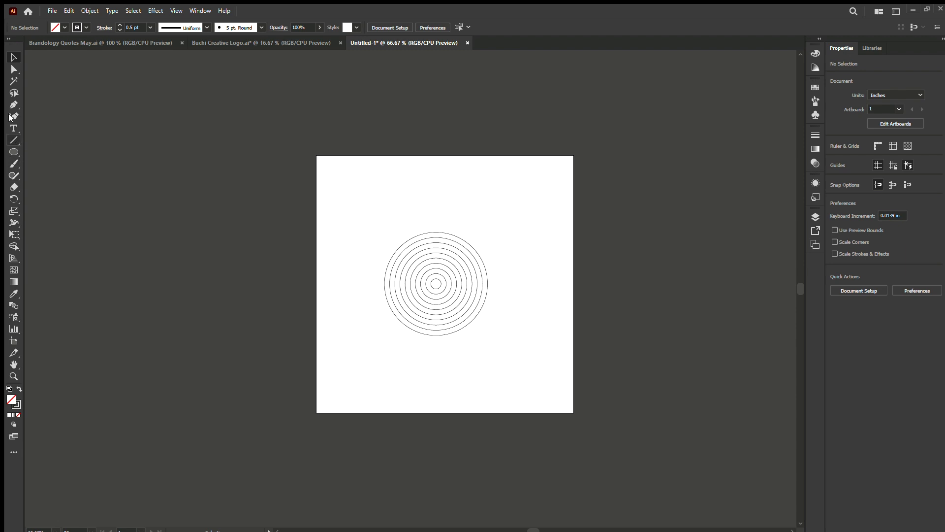
# Draw a horizontal line about 3.15 in long touching the top of the outermost circle, extending past both sides.
pyautogui.click(11, 140)
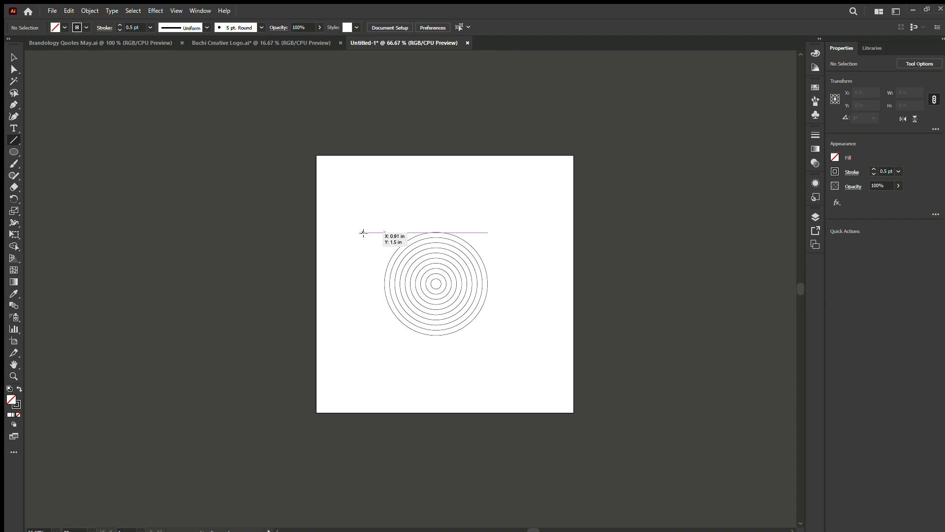
pyautogui.moveTo(364, 233); pyautogui.dragTo(363, 233)
pyautogui.moveTo(363, 233); pyautogui.dragTo(526, 238)
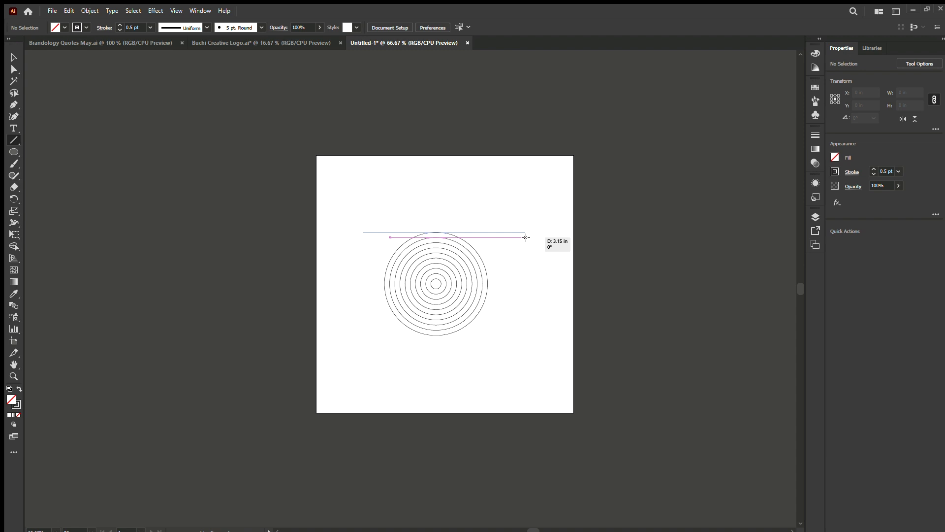
pyautogui.moveTo(525, 238); pyautogui.dragTo(526, 238)
pyautogui.click(14, 57)
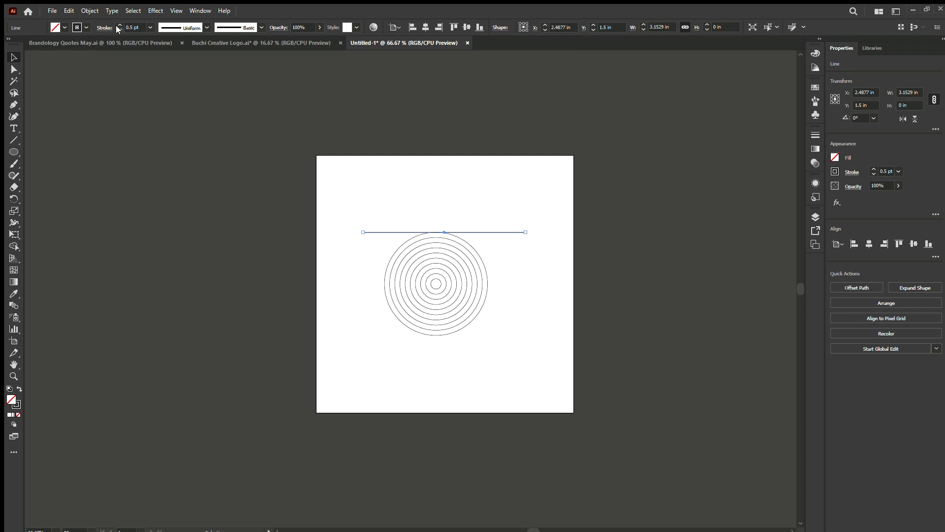
# Examine up close where the horizontal line touches the top of the outermost circle.
pyautogui.scroll(3, 439, 226)
pyautogui.scroll(3, 435, 230)
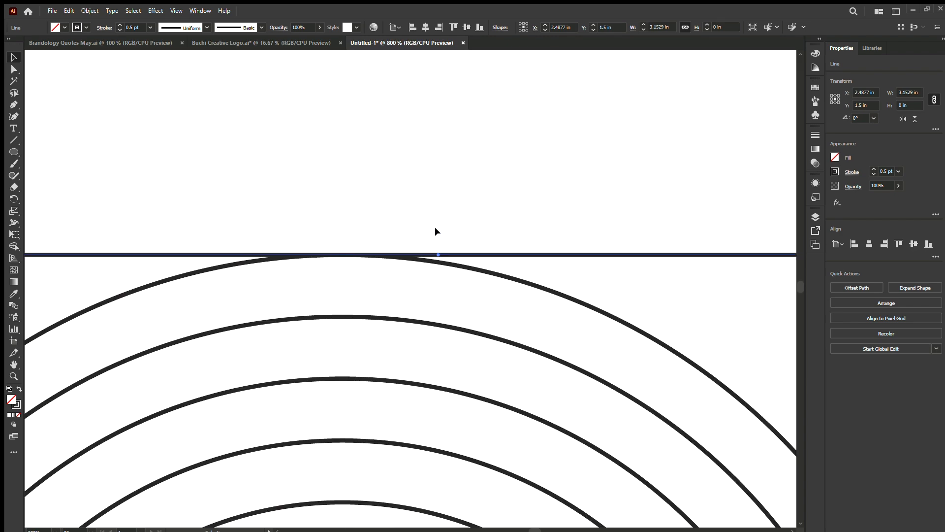
pyautogui.scroll(2, 295, 253)
pyautogui.scroll(-8, 475, 283)
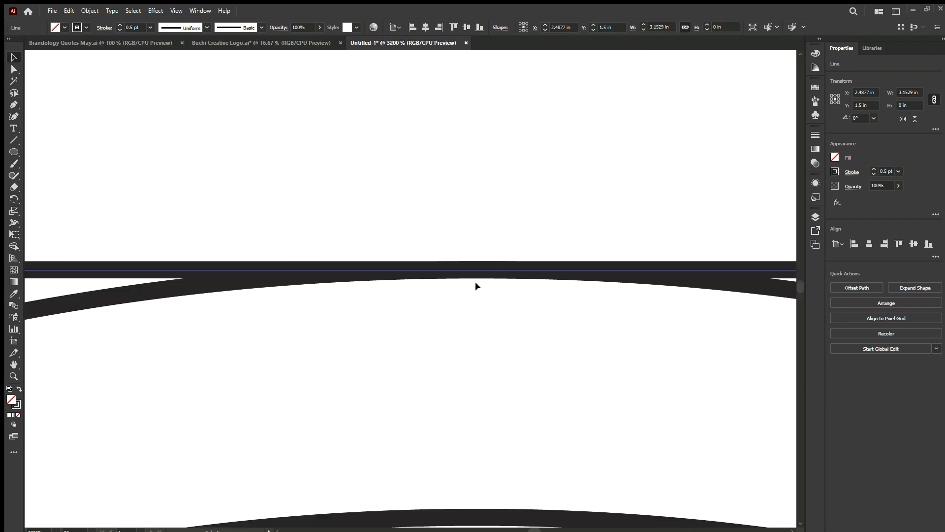
pyautogui.scroll(-3, 509, 266)
pyautogui.scroll(4, 509, 266)
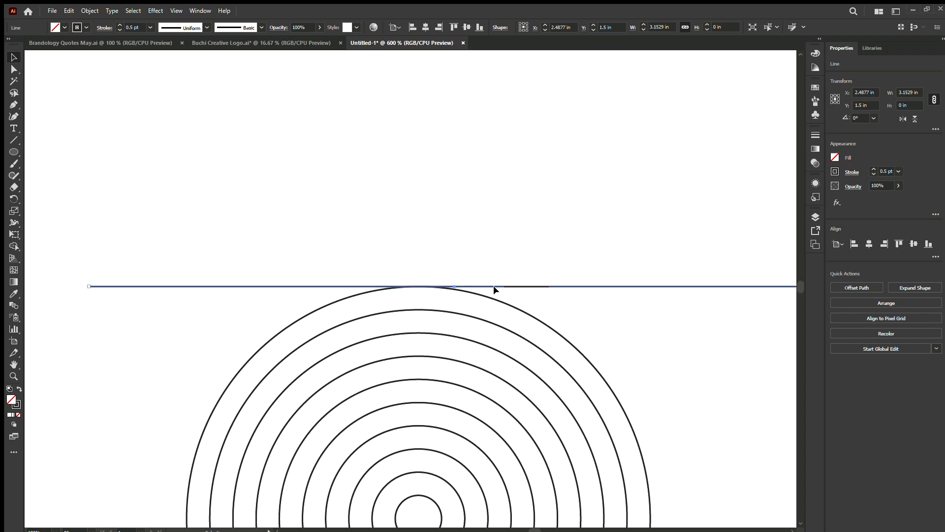
pyautogui.scroll(2, 493, 285)
pyautogui.scroll(-4, 486, 280)
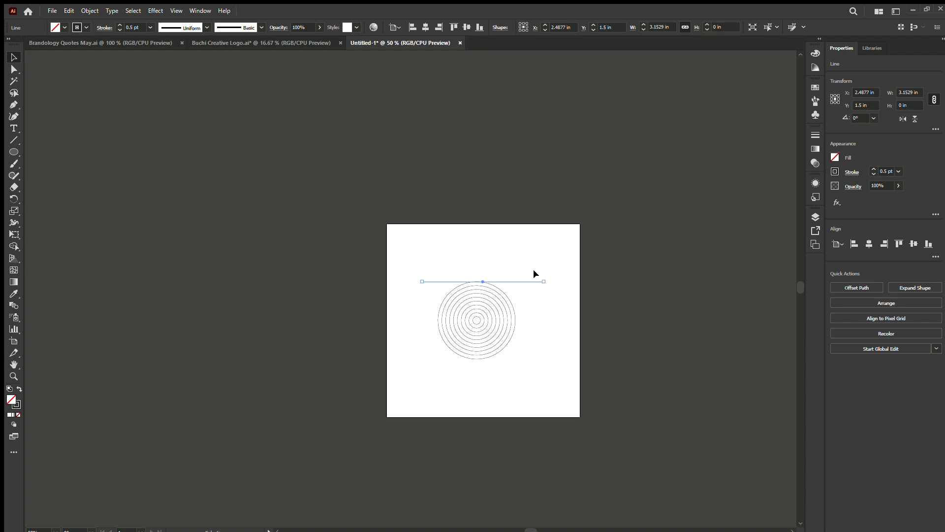
pyautogui.scroll(6, 481, 281)
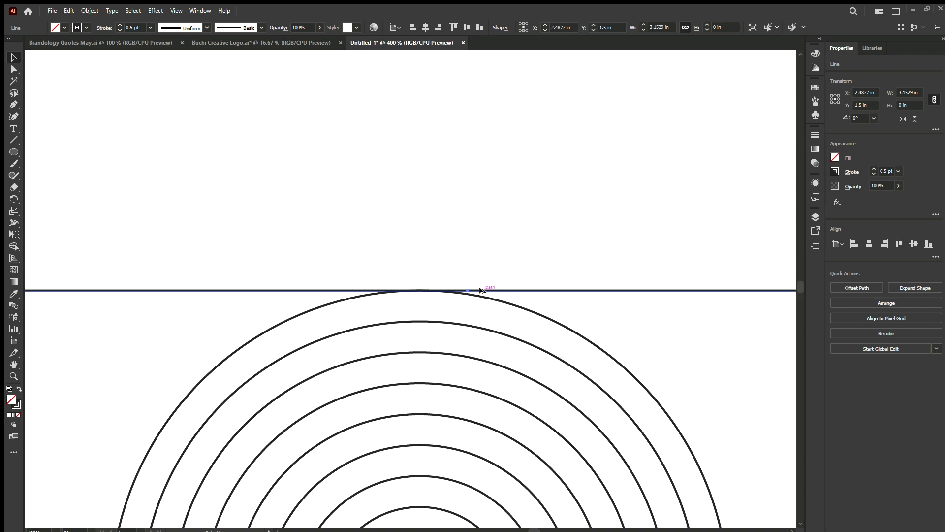
pyautogui.scroll(2, 492, 288)
# Try to duplicate the horizontal line down to the top of the second circle, and undo the copy.
pyautogui.moveTo(524, 279); pyautogui.dragTo(477, 354)
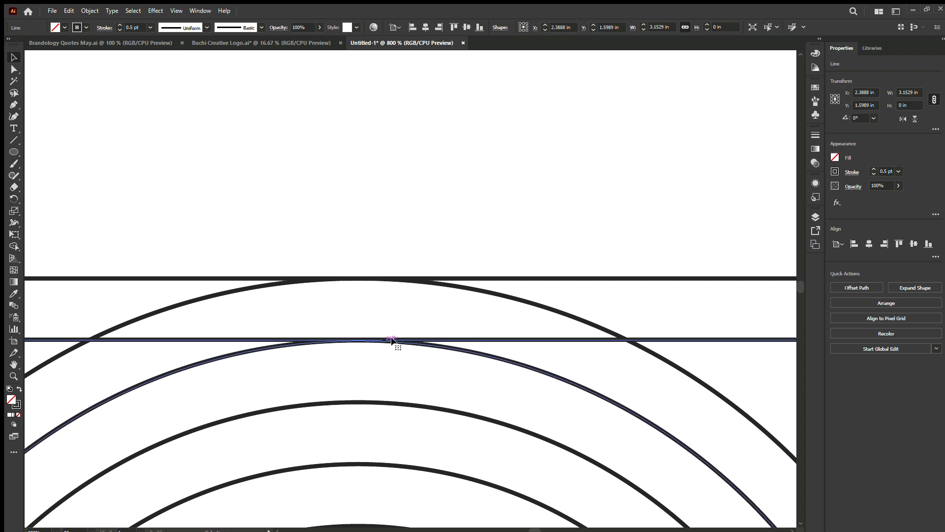
pyautogui.scroll(-5, 391, 339)
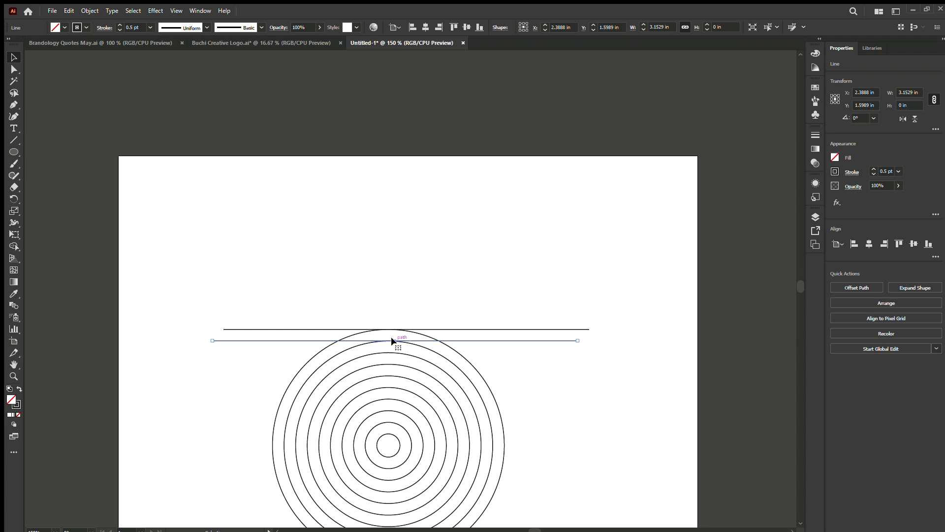
pyautogui.scroll(-1, 391, 340)
pyautogui.hotkey('ctrl', 'z')
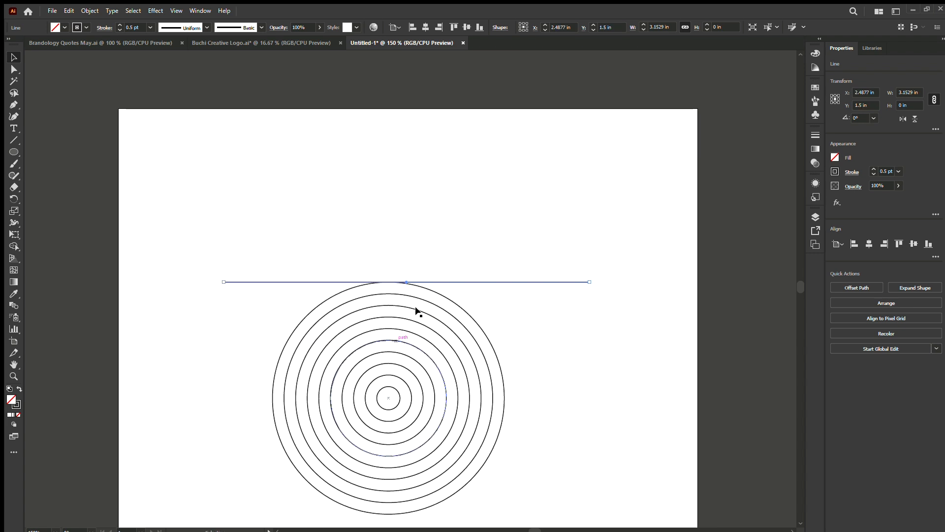
# Duplicate the horizontal line straight down by 0.1 in so the copy touches the top of the second circle.
pyautogui.scroll(3, 416, 308)
pyautogui.moveTo(468, 240); pyautogui.dragTo(457, 270)
pyautogui.scroll(-3, 457, 271)
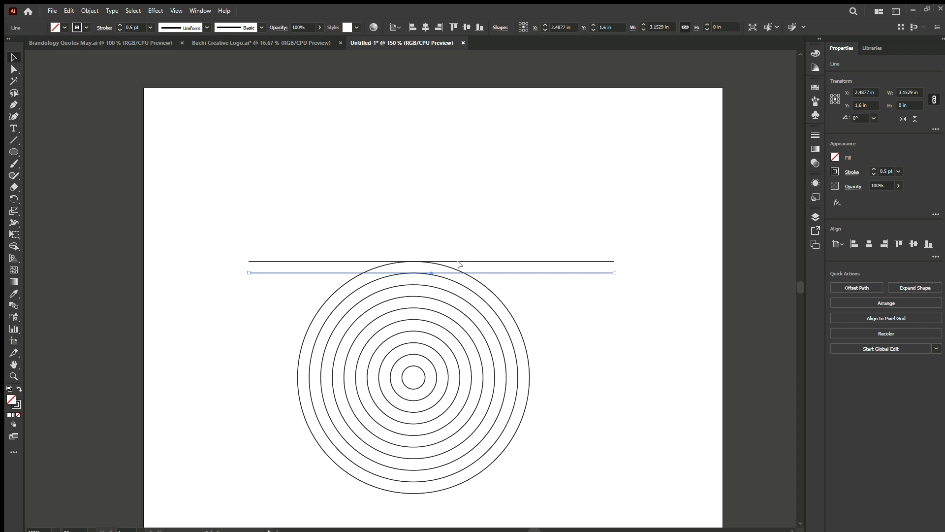
# Repeat the line duplication nine more times at the same spacing, down to the circles' centre.
pyautogui.hotkey('ctrl', 'd')
pyautogui.hotkey('ctrl', 'd')
pyautogui.hotkey('ctrl', 'd')
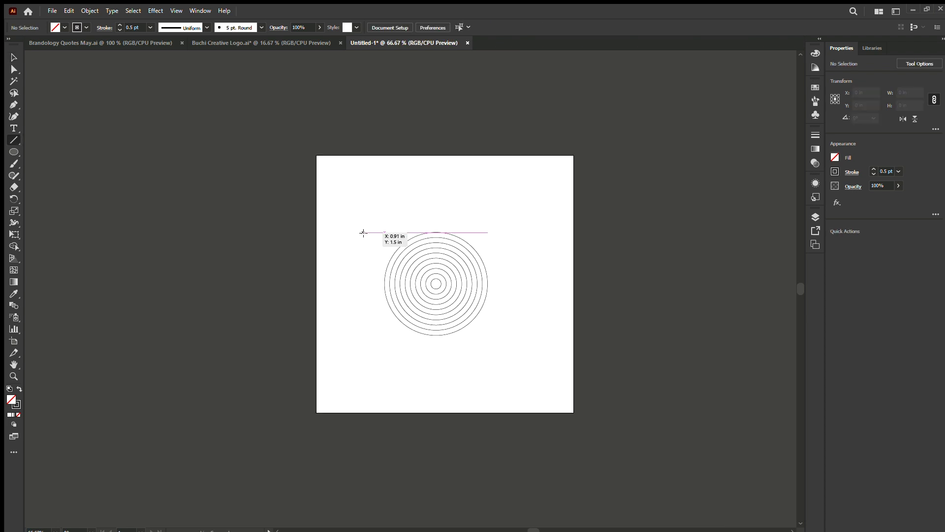
pyautogui.hotkey('ctrl', 'd')
pyautogui.hotkey('ctrl', 'd')
pyautogui.hotkey('ctrl', 'd')
pyautogui.hotkey('ctrl', 'd')
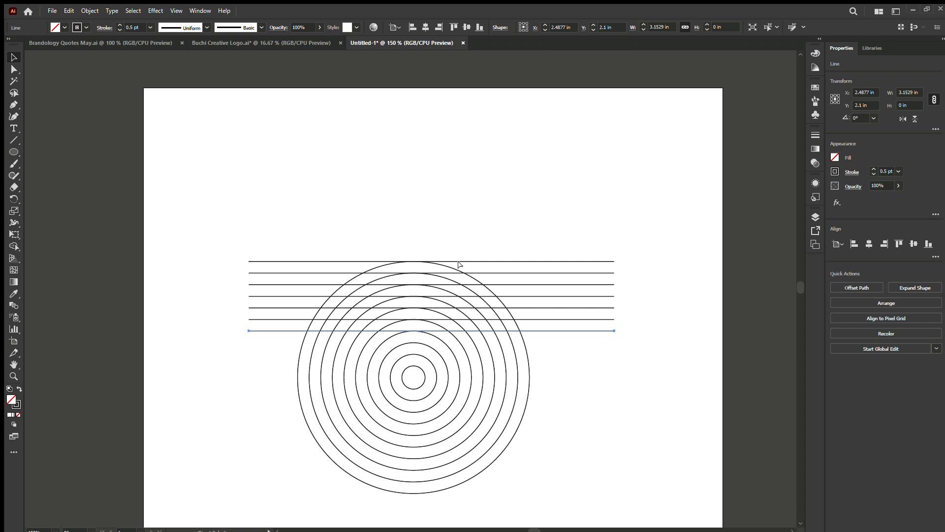
pyautogui.hotkey('ctrl', 'd')
pyautogui.hotkey('ctrl', 'd')
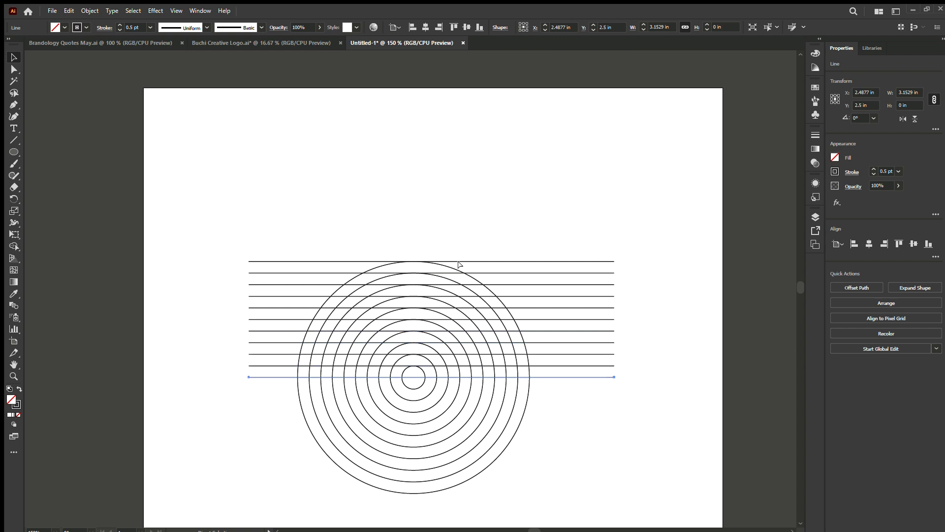
pyautogui.click(667, 390)
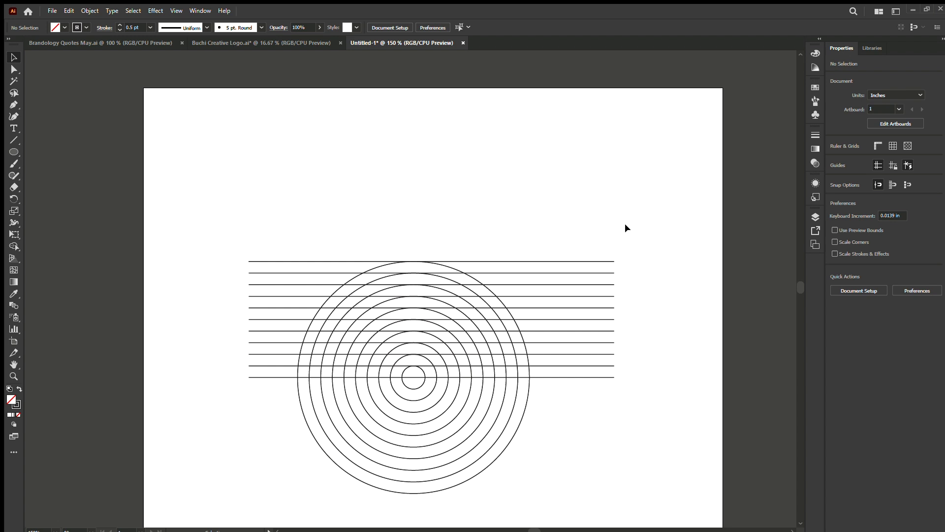
# Select all the horizontal lines, paste a copy of them and rotate the copy 90° to make vertical lines.
pyautogui.scroll(-2, 487, 270)
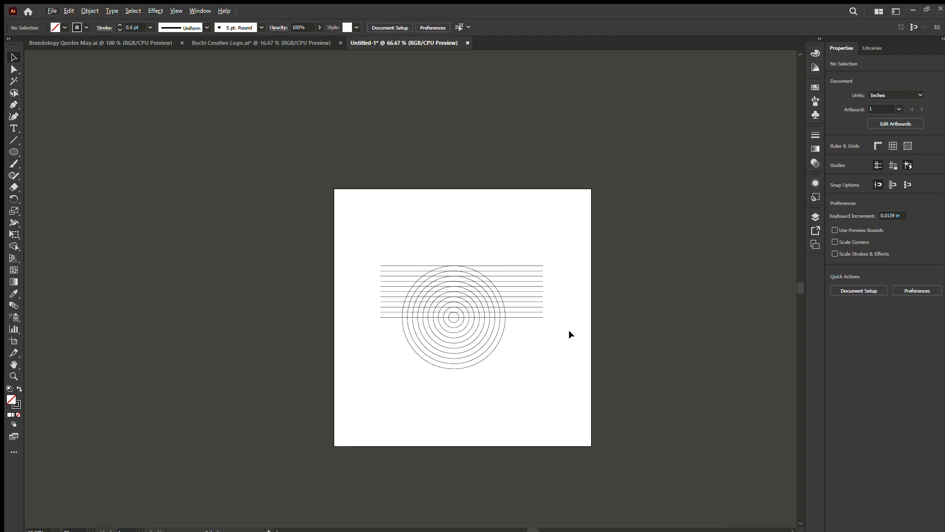
pyautogui.moveTo(569, 329); pyautogui.dragTo(522, 232)
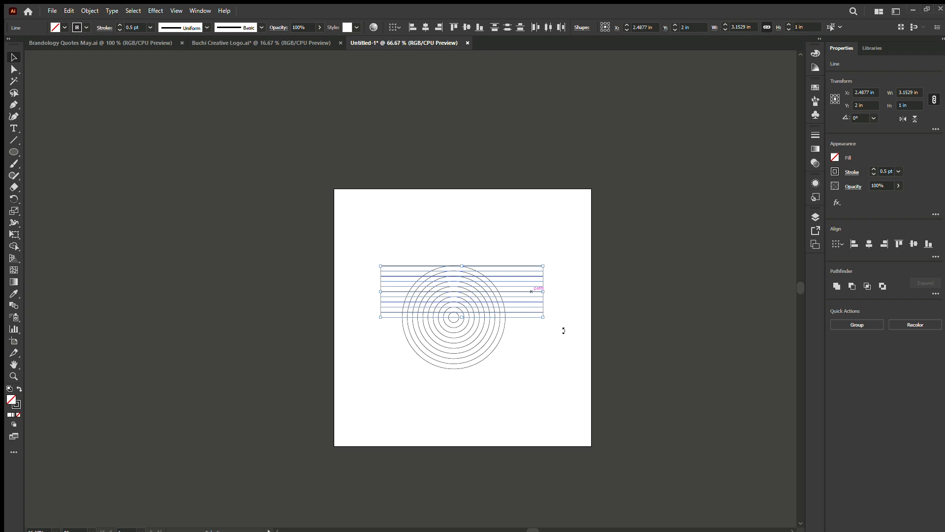
pyautogui.press('a')
pyautogui.hotkey('ctrl', 'v')
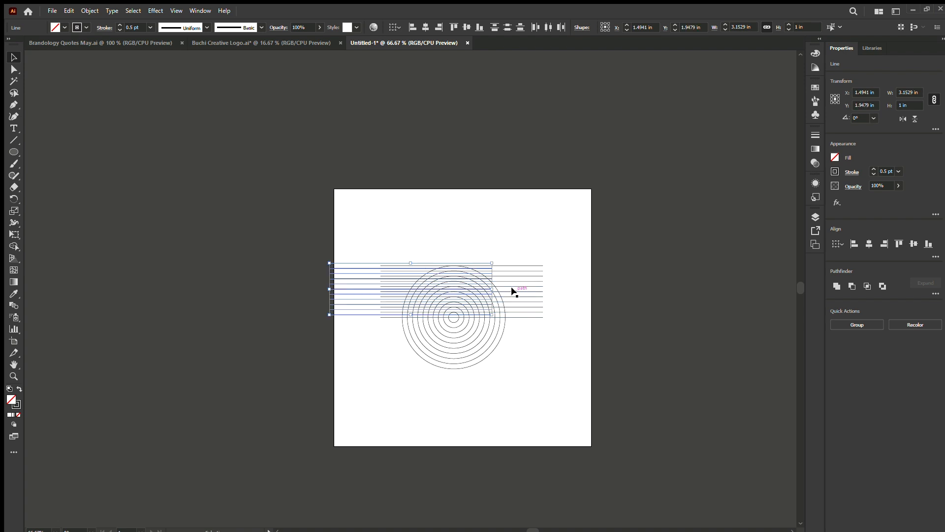
pyautogui.scroll(3, 358, 290)
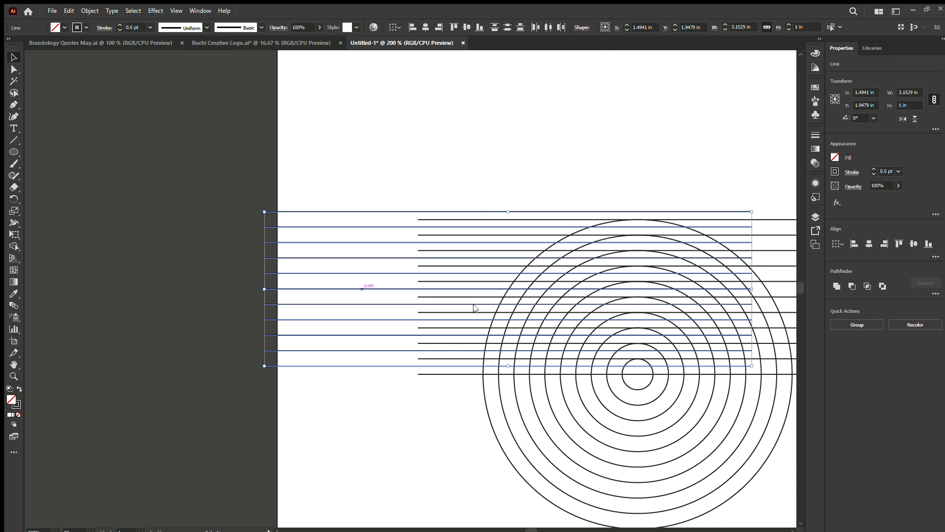
pyautogui.hotkey('ctrl', 'd')
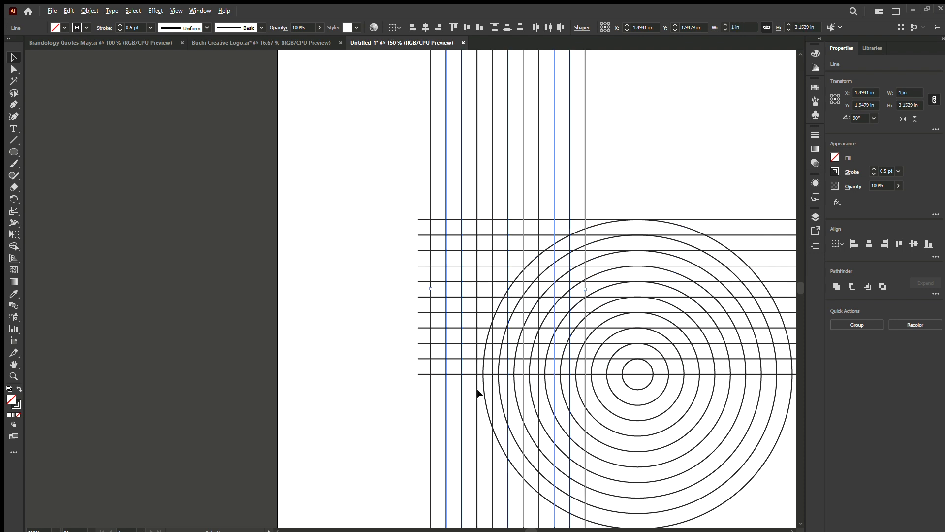
pyautogui.scroll(-2, 422, 320)
pyautogui.scroll(2, 507, 432)
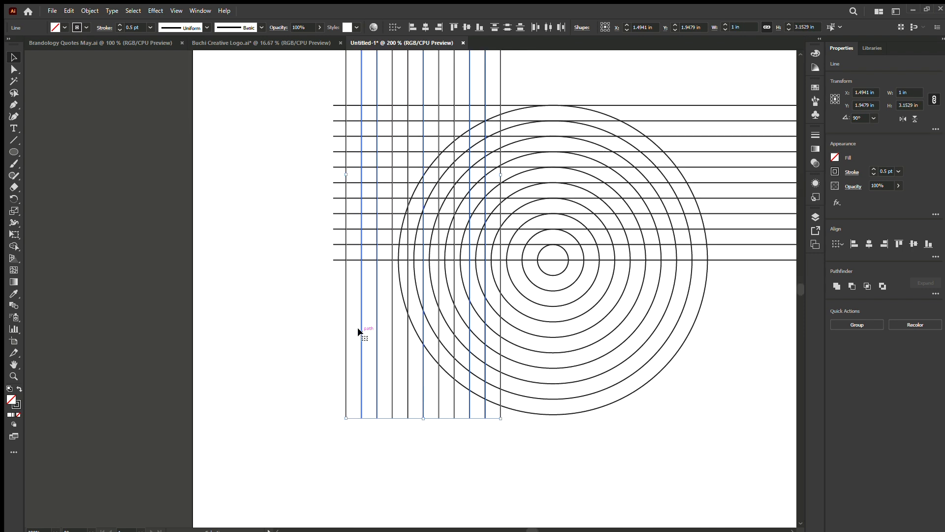
# Move the vertical lines onto the circles' left half, from the outermost circle's left edge to the common centre.
pyautogui.moveTo(359, 331); pyautogui.dragTo(410, 369)
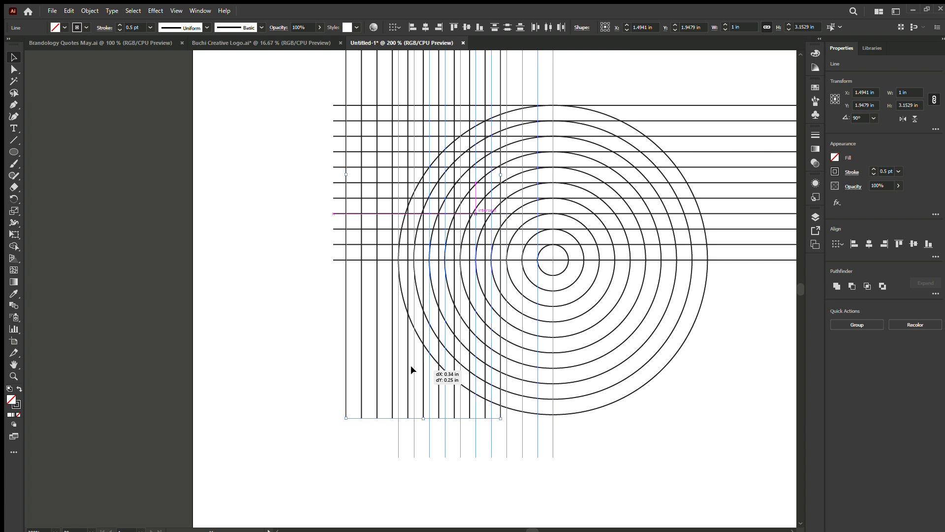
pyautogui.moveTo(410, 366); pyautogui.dragTo(410, 370)
pyautogui.moveTo(410, 364); pyautogui.dragTo(411, 365)
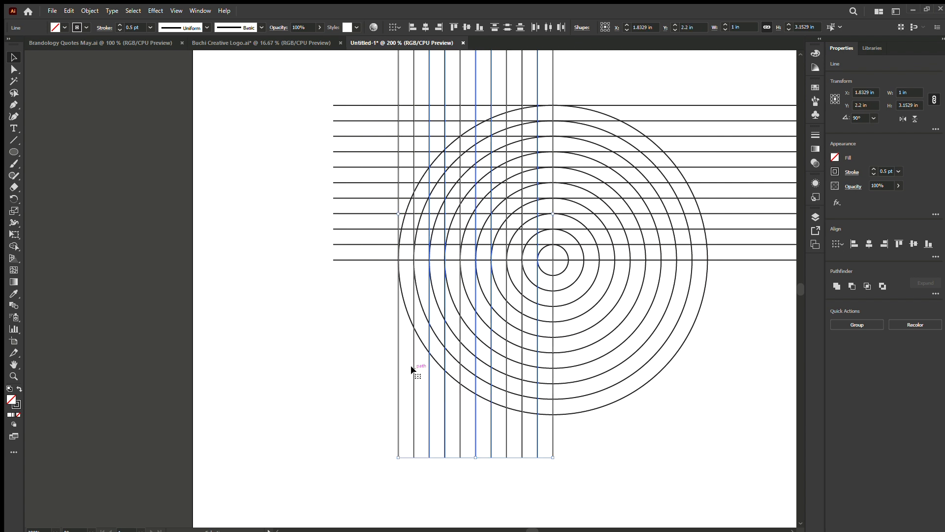
pyautogui.click(365, 310)
pyautogui.hotkey('ctrl', '1')
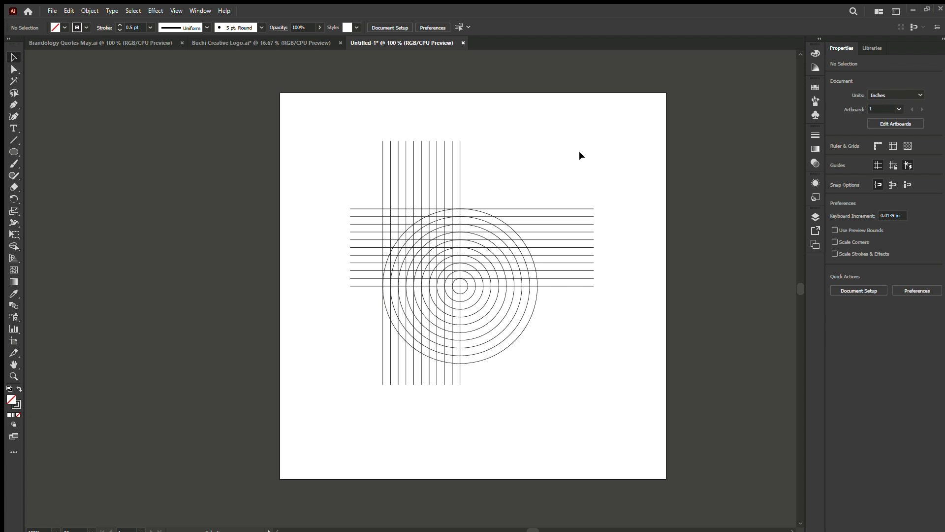
# Shorten the horizontal lines from the right and the vertical lines from below so both sets end at the circles' centre.
pyautogui.moveTo(617, 305); pyautogui.dragTo(555, 163)
pyautogui.moveTo(595, 247); pyautogui.dragTo(458, 245)
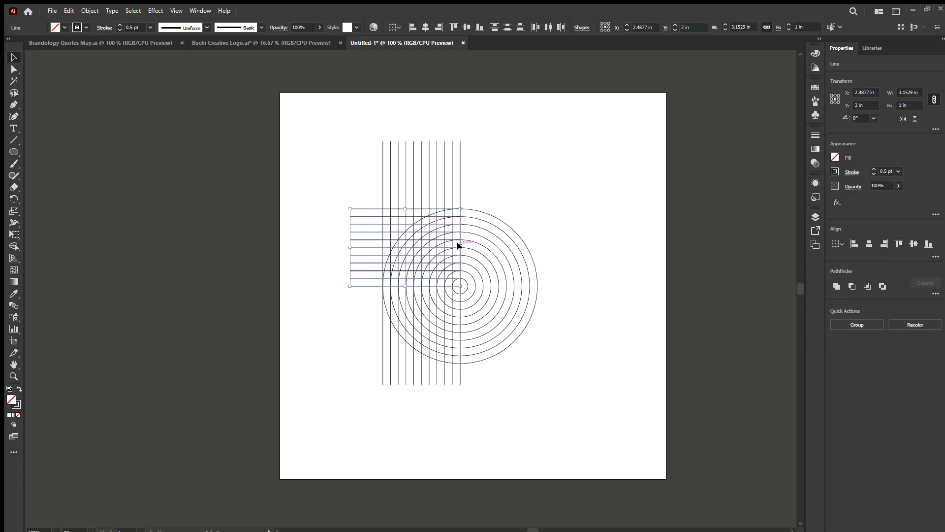
pyautogui.moveTo(487, 401); pyautogui.dragTo(362, 374)
pyautogui.moveTo(422, 385); pyautogui.dragTo(414, 297)
pyautogui.moveTo(414, 290); pyautogui.dragTo(412, 284)
pyautogui.click(417, 424)
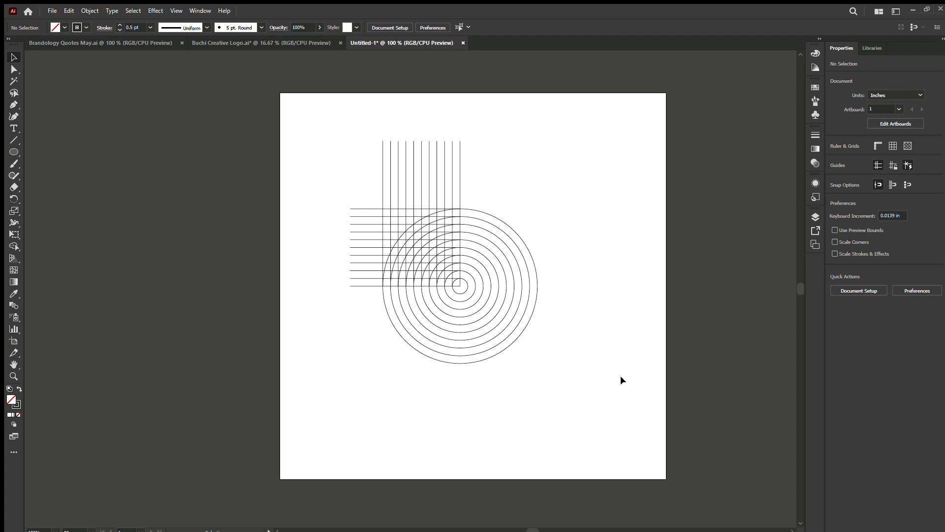
# Select all lines and circles for the Shape Builder tool and set a solid red fill without a stroke.
pyautogui.moveTo(612, 421); pyautogui.dragTo(306, 118)
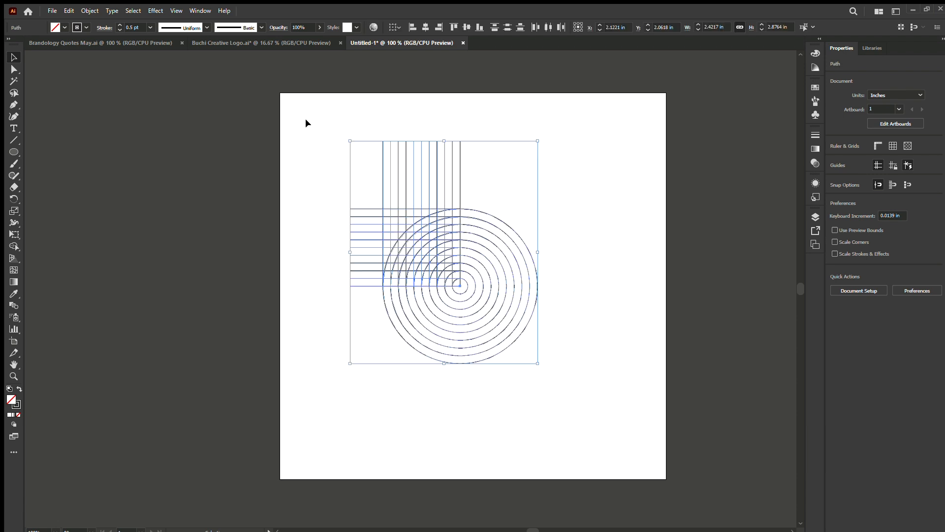
pyautogui.click(13, 246)
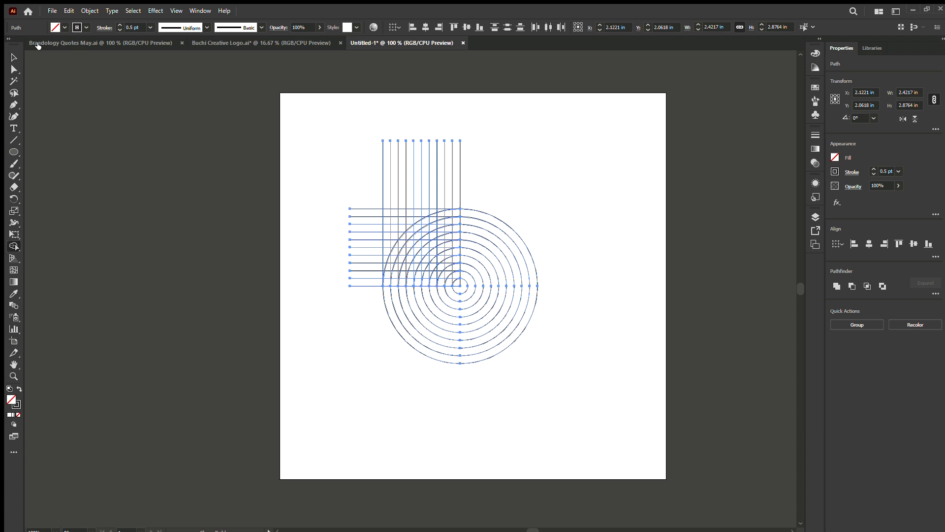
pyautogui.press(',')
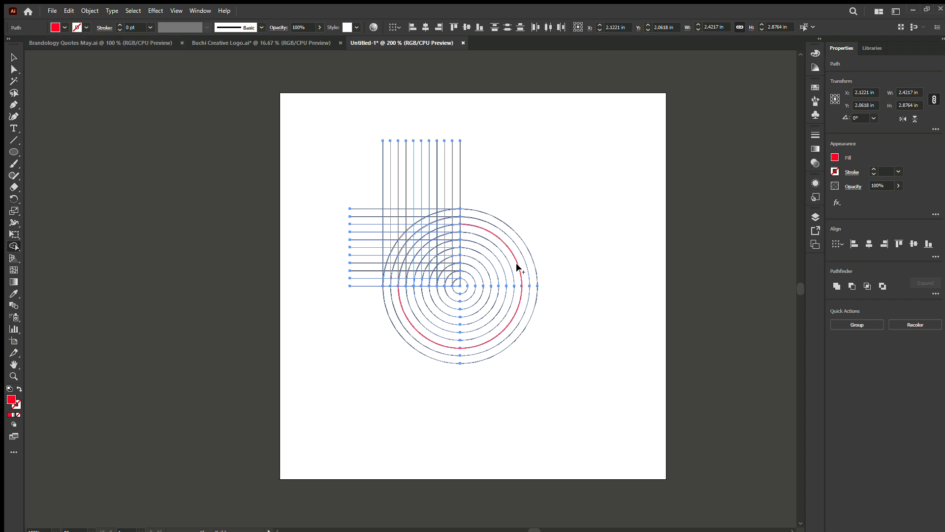
# Fill five alternate three-quarter rings red with the Shape Builder tool, from the outermost ring inward.
pyautogui.scroll(2, 517, 267)
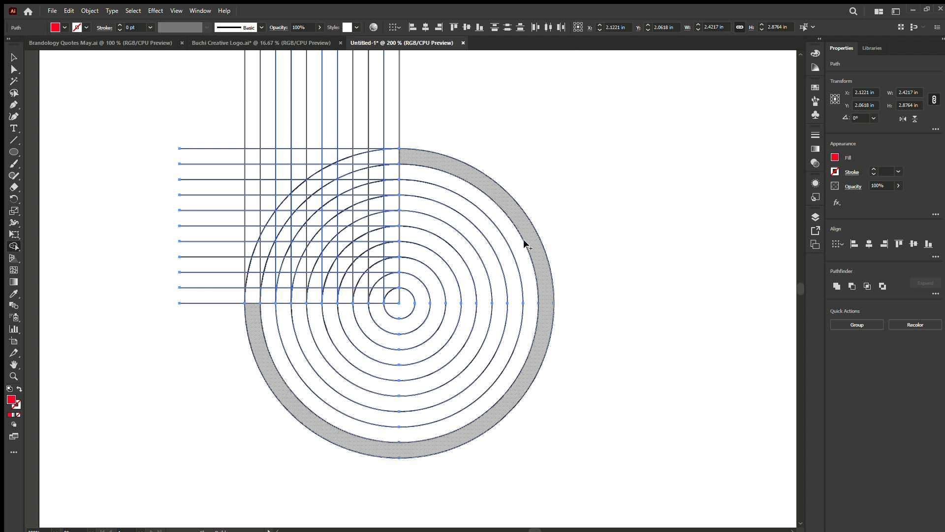
pyautogui.moveTo(530, 241)
pyautogui.mouseDown()
pyautogui.moveTo(535, 254)
pyautogui.moveTo(509, 279)
pyautogui.mouseUp()
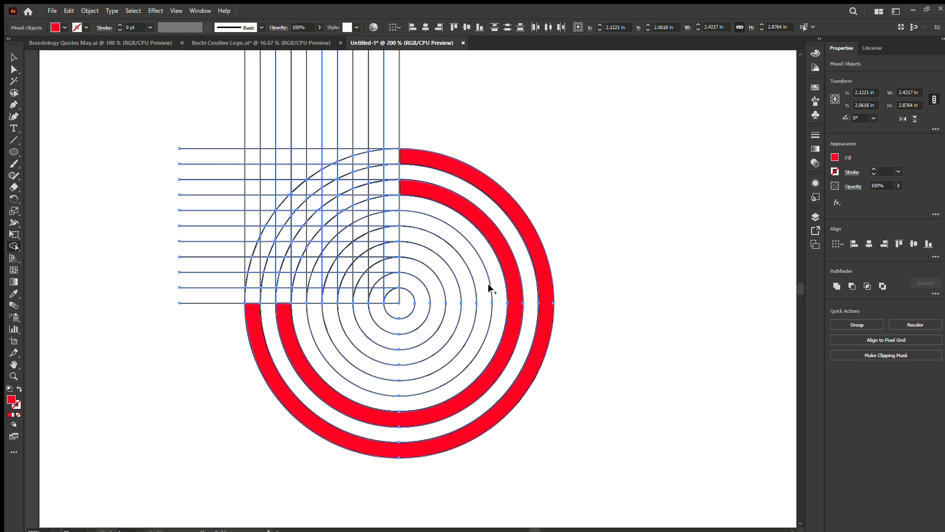
pyautogui.moveTo(477, 279)
pyautogui.mouseDown()
pyautogui.moveTo(480, 305)
pyautogui.moveTo(448, 283)
pyautogui.moveTo(446, 308)
pyautogui.mouseUp()
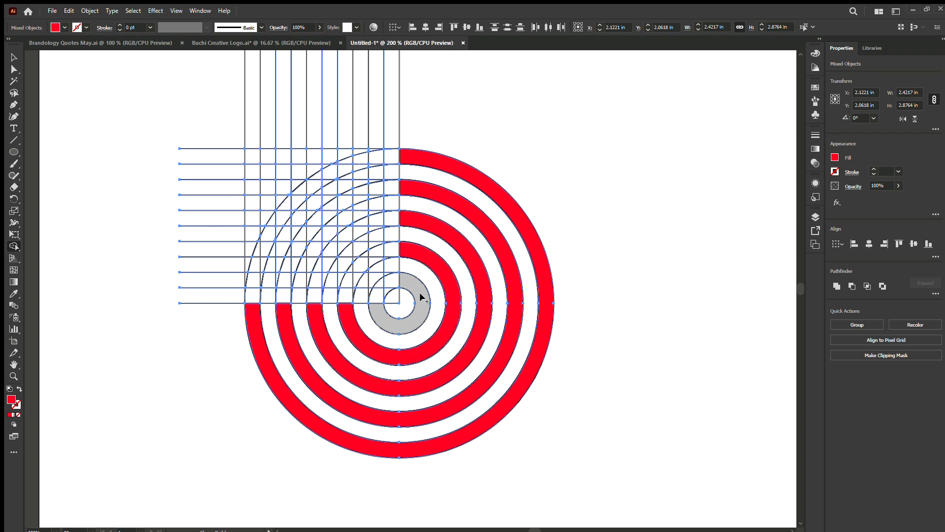
pyautogui.click(418, 315)
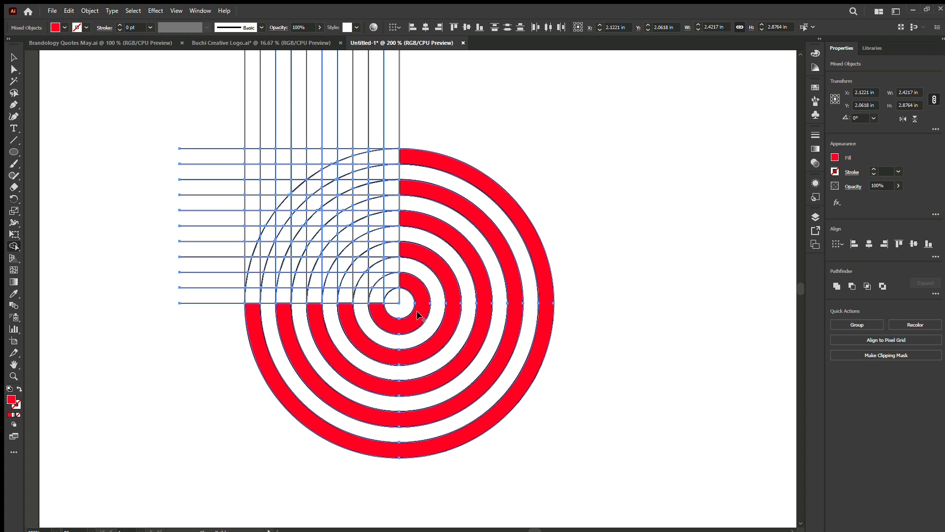
pyautogui.hotkey('ctrl', '1')
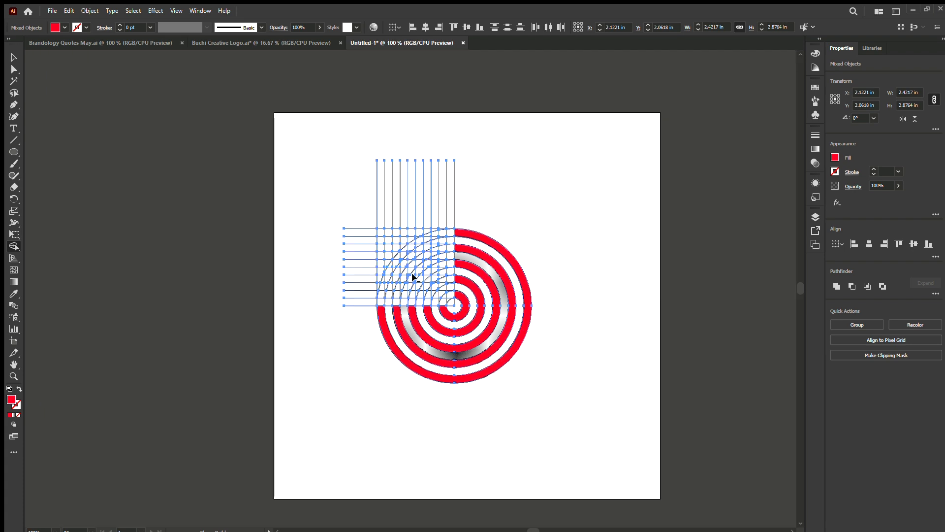
# Fill five alternate vertical bars red across the line grid with the Shape Builder tool, leaving the lowest grid row unfilled.
pyautogui.scroll(3, 415, 277)
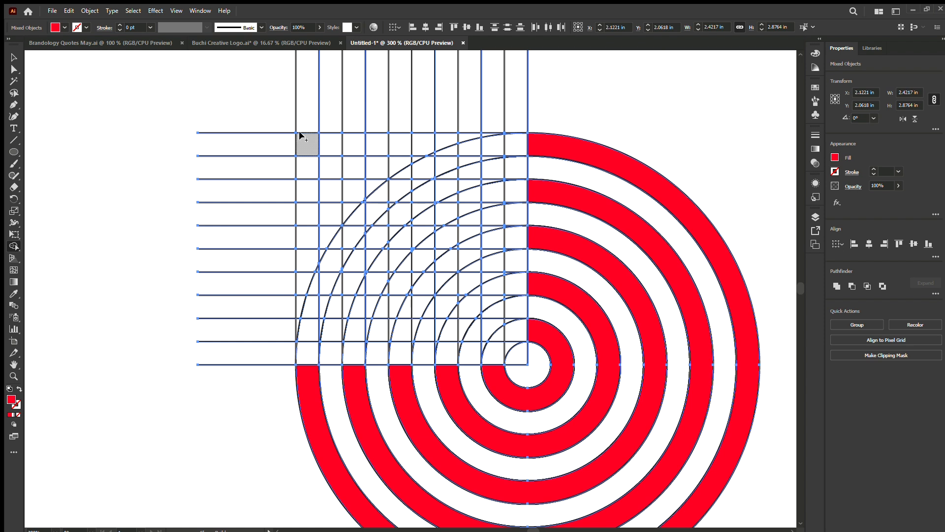
pyautogui.moveTo(306, 141)
pyautogui.mouseDown()
pyautogui.moveTo(303, 252)
pyautogui.moveTo(310, 277)
pyautogui.moveTo(314, 270)
pyautogui.moveTo(303, 319)
pyautogui.moveTo(297, 297)
pyautogui.moveTo(297, 324)
pyautogui.mouseUp()
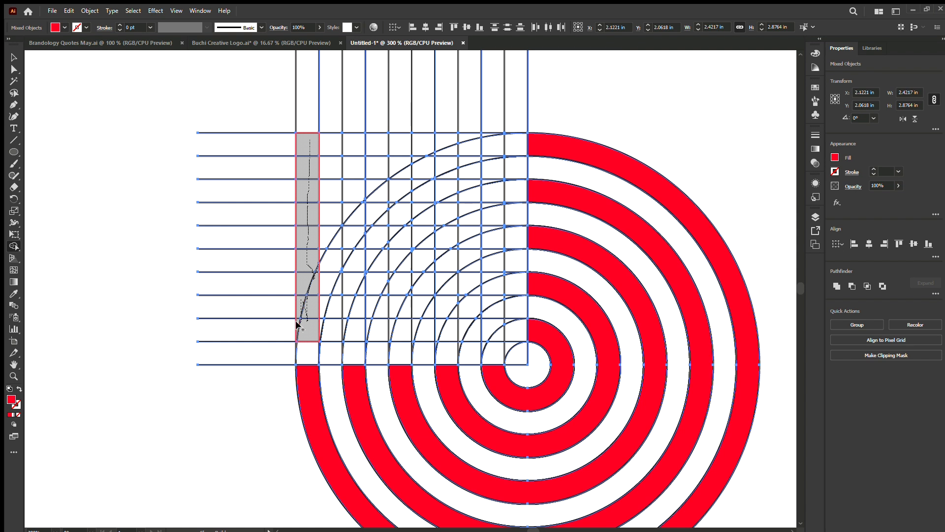
pyautogui.moveTo(360, 332)
pyautogui.mouseDown()
pyautogui.moveTo(343, 317)
pyautogui.moveTo(353, 298)
pyautogui.moveTo(345, 209)
pyautogui.moveTo(353, 146)
pyautogui.moveTo(360, 200)
pyautogui.mouseUp()
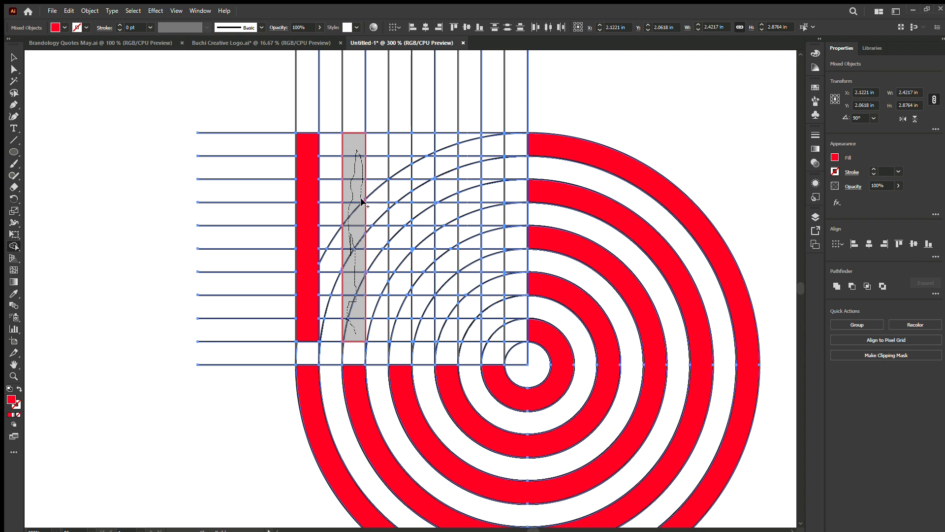
pyautogui.moveTo(373, 290); pyautogui.dragTo(378, 220)
pyautogui.moveTo(392, 320)
pyautogui.mouseDown()
pyautogui.moveTo(406, 290)
pyautogui.moveTo(389, 266)
pyautogui.moveTo(396, 254)
pyautogui.moveTo(402, 267)
pyautogui.moveTo(391, 228)
pyautogui.moveTo(406, 224)
pyautogui.moveTo(388, 192)
pyautogui.moveTo(397, 202)
pyautogui.moveTo(394, 139)
pyautogui.moveTo(401, 271)
pyautogui.moveTo(413, 291)
pyautogui.moveTo(422, 266)
pyautogui.mouseUp()
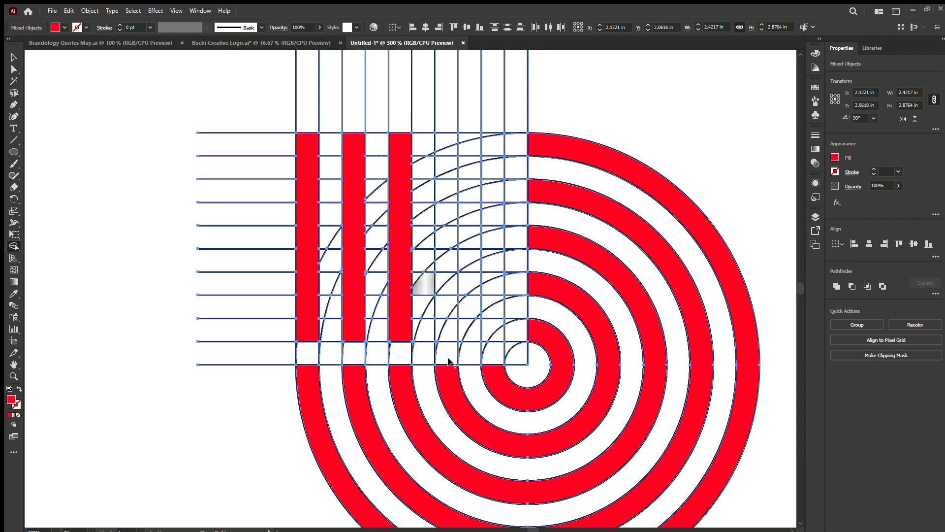
pyautogui.moveTo(447, 333)
pyautogui.mouseDown()
pyautogui.moveTo(453, 310)
pyautogui.moveTo(441, 284)
pyautogui.moveTo(441, 244)
pyautogui.moveTo(453, 247)
pyautogui.moveTo(436, 221)
pyautogui.moveTo(447, 223)
pyautogui.moveTo(441, 186)
pyautogui.moveTo(433, 198)
pyautogui.moveTo(445, 146)
pyautogui.mouseUp()
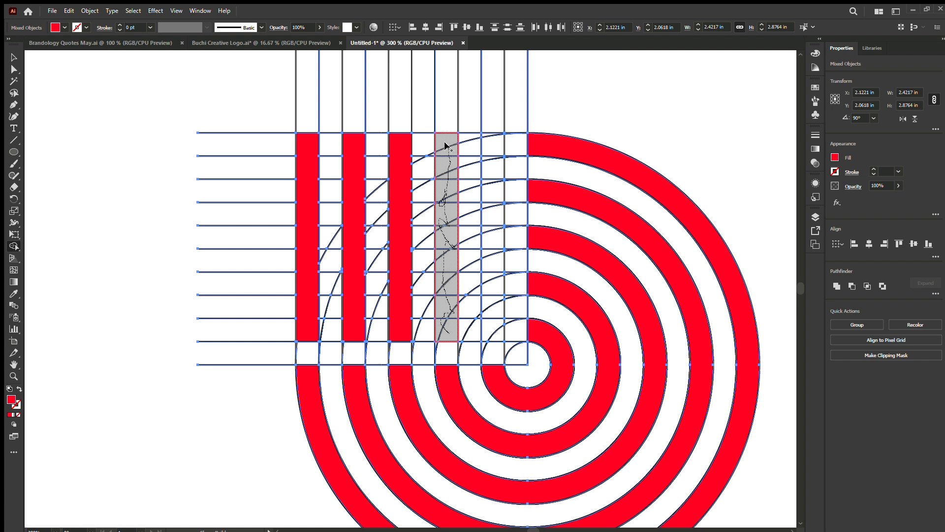
pyautogui.moveTo(463, 300)
pyautogui.mouseDown()
pyautogui.moveTo(487, 334)
pyautogui.moveTo(487, 134)
pyautogui.mouseUp()
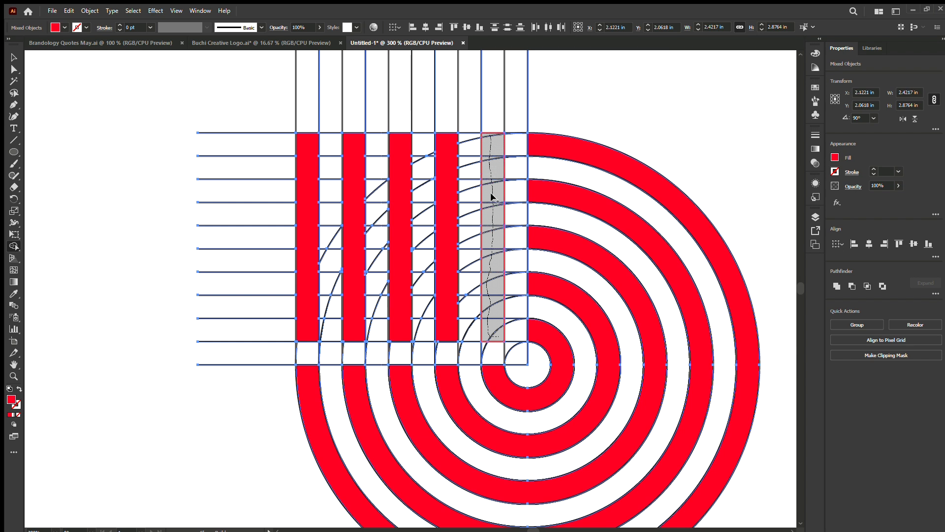
pyautogui.moveTo(472, 288); pyautogui.dragTo(471, 288)
# Select all red bars and three-quarter rings without the construction lines and place a copy of them beyond the artboard's right side.
pyautogui.scroll(-4, 473, 289)
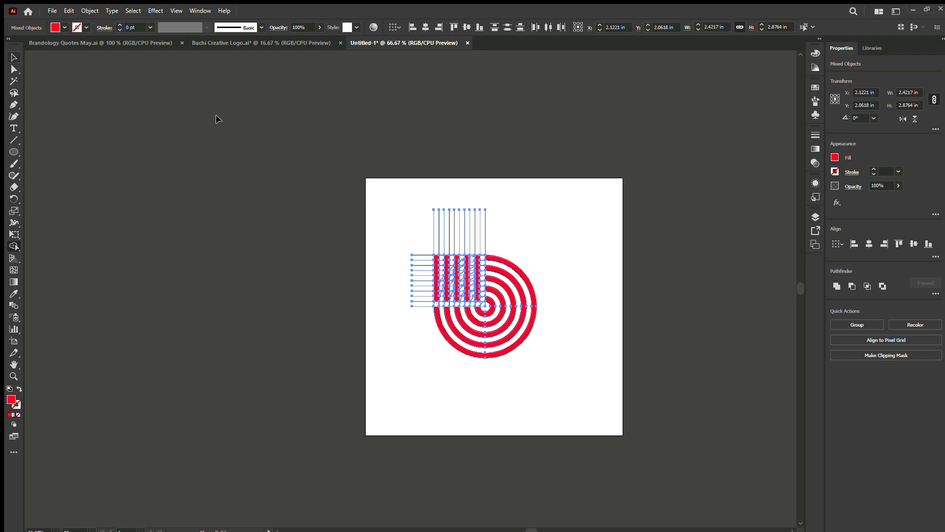
pyautogui.press('v')
pyautogui.click(570, 207)
pyautogui.scroll(1, 569, 299)
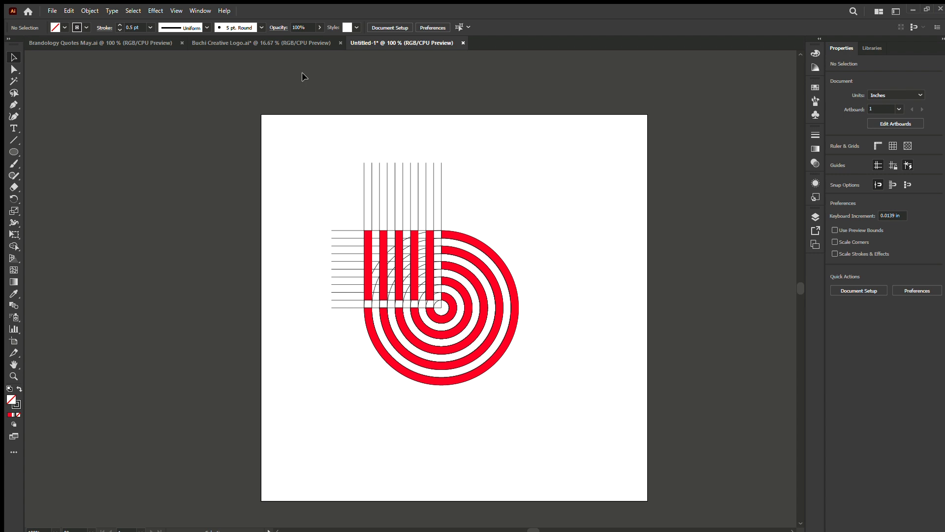
pyautogui.click(365, 279)
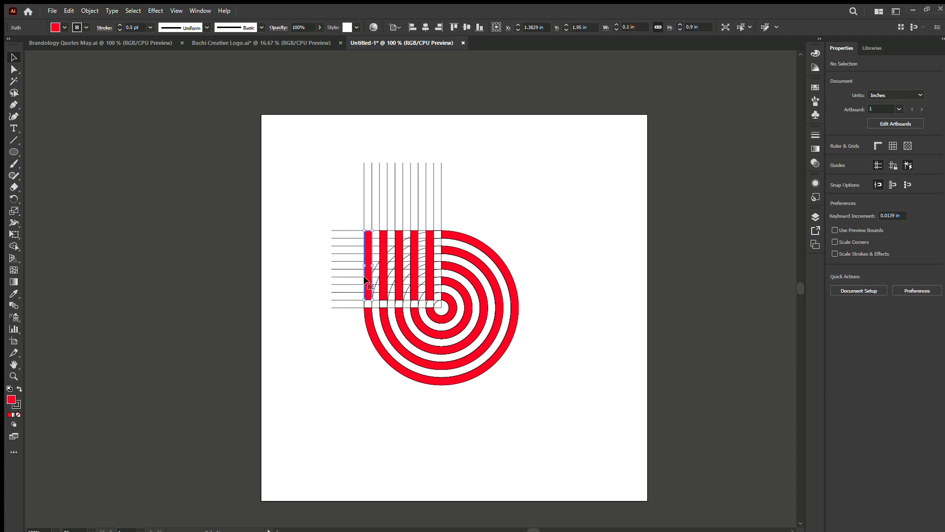
pyautogui.keyDown('shift'); pyautogui.click(384, 280); pyautogui.keyUp('shift')
pyautogui.keyDown('shift'); pyautogui.click(399, 280); pyautogui.keyUp('shift')
pyautogui.keyDown('shift'); pyautogui.click(451, 294); pyautogui.keyUp('shift')
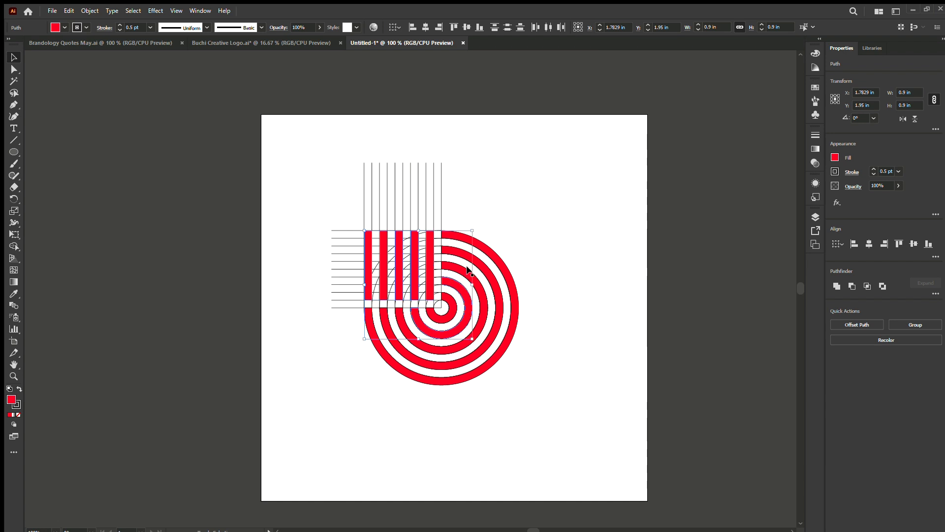
pyautogui.keyDown('shift'); pyautogui.click(485, 290); pyautogui.keyUp('shift')
pyautogui.keyDown('shift'); pyautogui.click(500, 287); pyautogui.keyUp('shift')
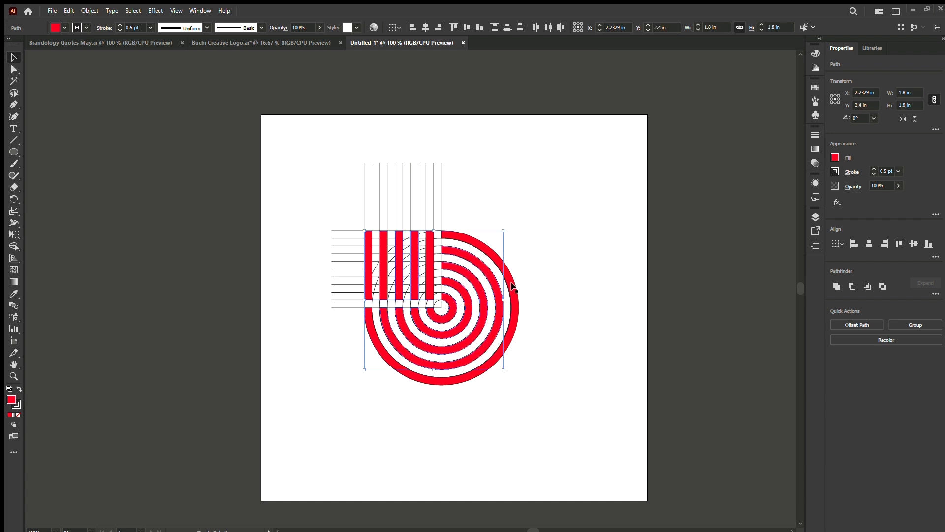
pyautogui.keyDown('shift'); pyautogui.click(511, 289); pyautogui.keyUp('shift')
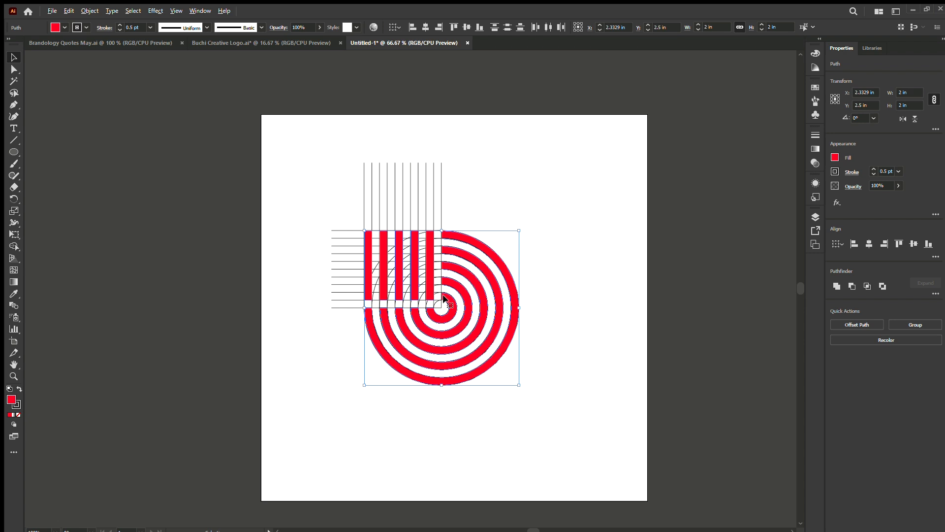
pyautogui.scroll(-1, 443, 297)
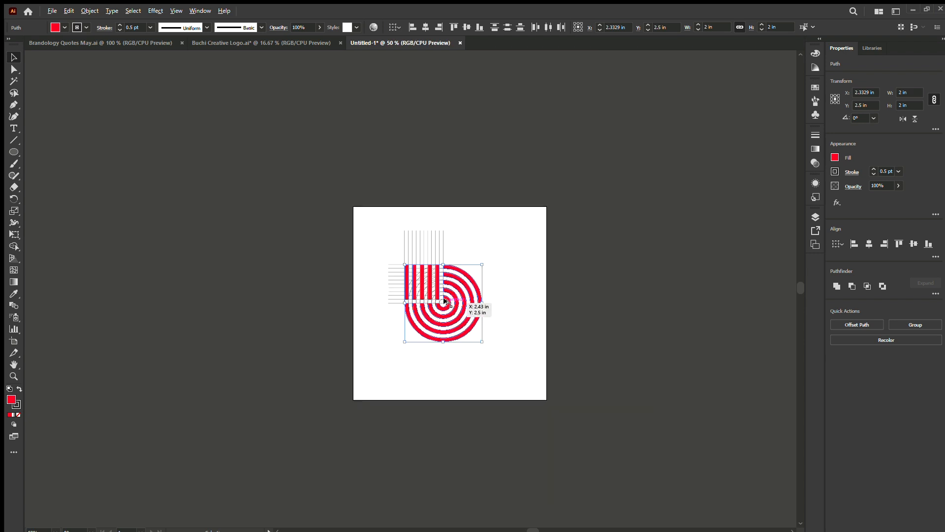
pyautogui.moveTo(445, 301); pyautogui.dragTo(625, 310)
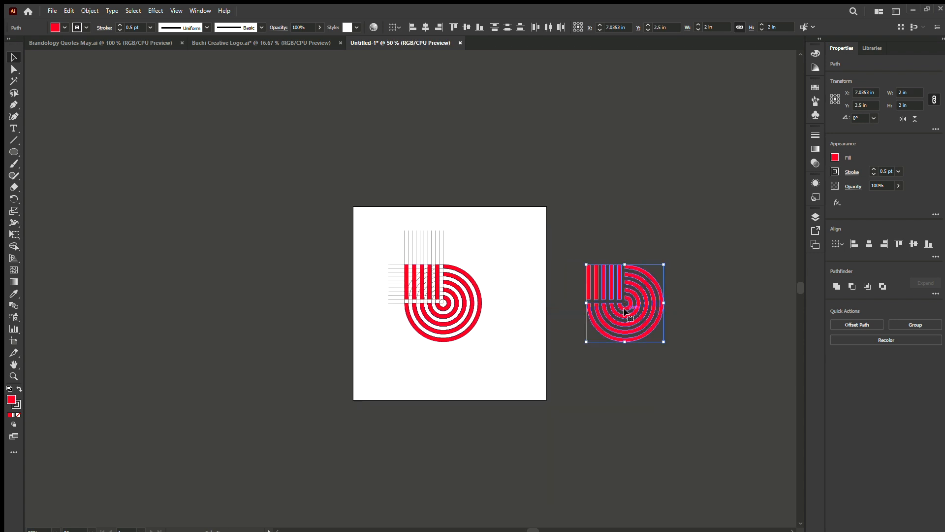
# Move the original construction off the artboard to the left and place the clean red copy on the artboard.
pyautogui.moveTo(520, 373); pyautogui.dragTo(353, 190)
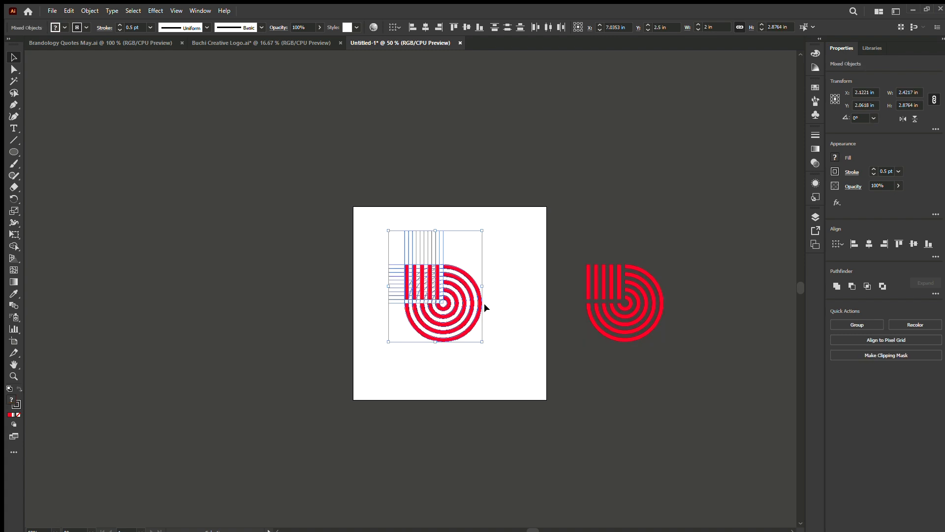
pyautogui.moveTo(384, 295); pyautogui.dragTo(104, 288)
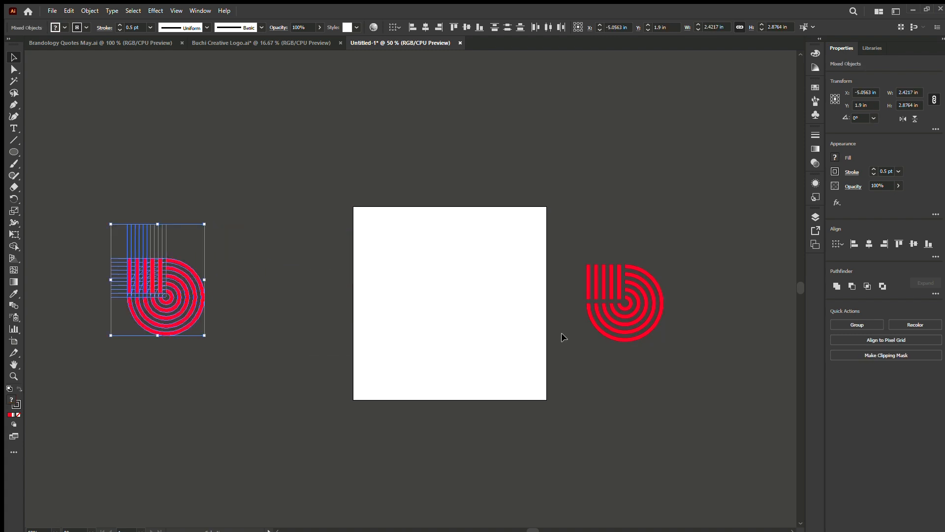
pyautogui.click(624, 337)
pyautogui.moveTo(545, 226); pyautogui.dragTo(725, 377)
pyautogui.moveTo(631, 299); pyautogui.dragTo(455, 300)
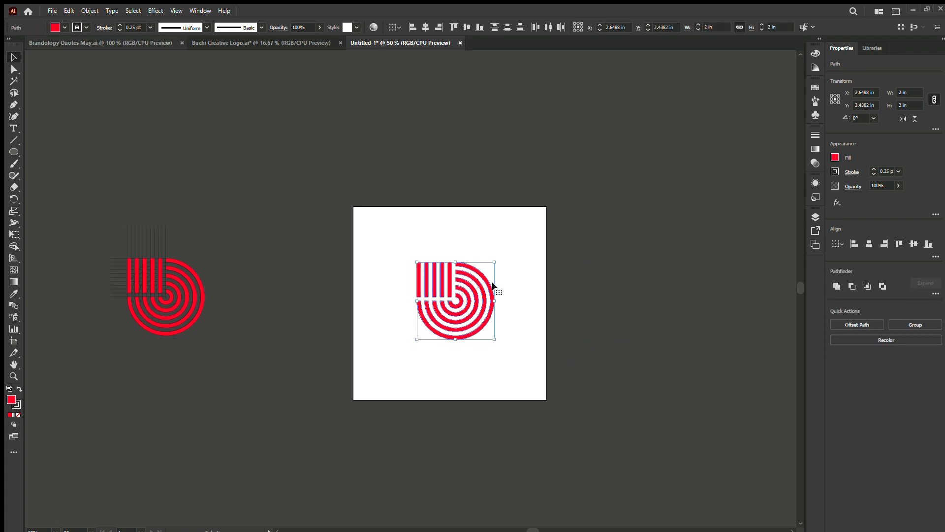
# Remove the red mark's stroke and change its fill to dark near-black.
pyautogui.keyDown('alt'); pyautogui.scroll(4, 465, 303); pyautogui.keyUp('alt')
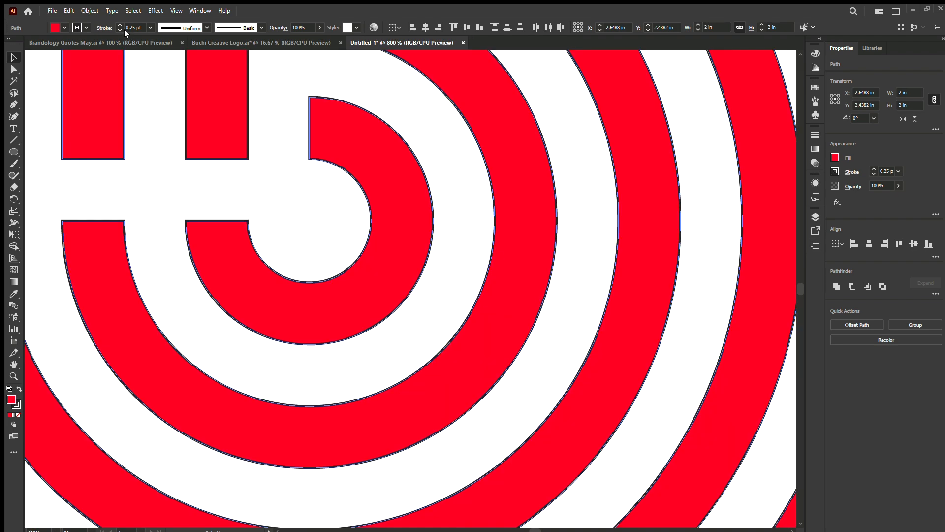
pyautogui.click(119, 29)
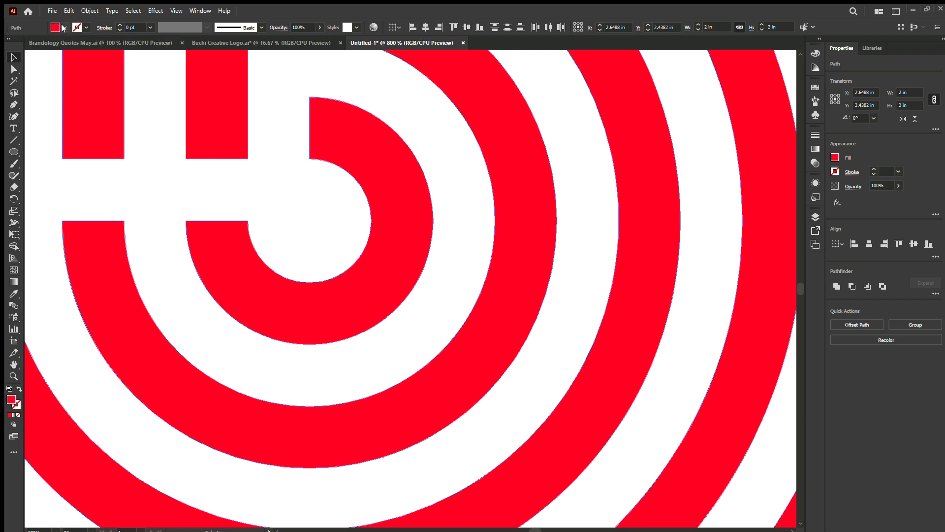
pyautogui.click(33, 46)
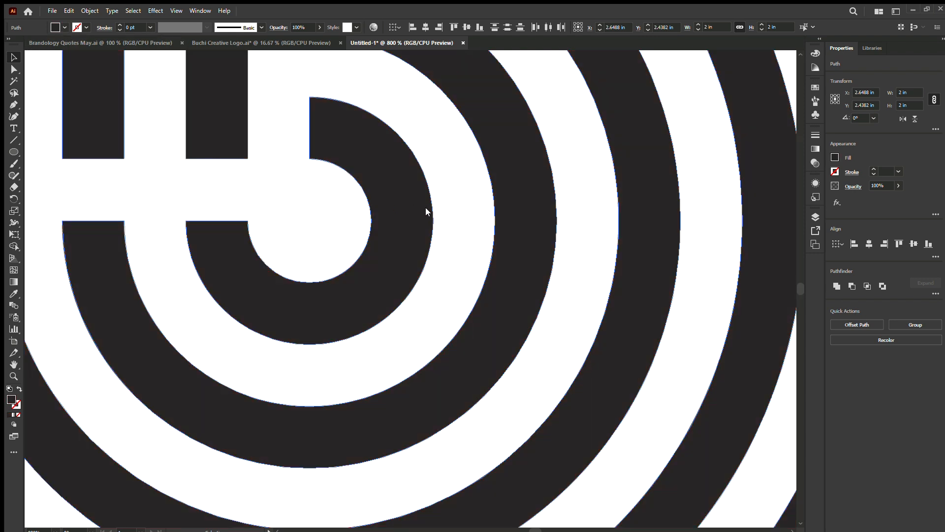
pyautogui.click(474, 221)
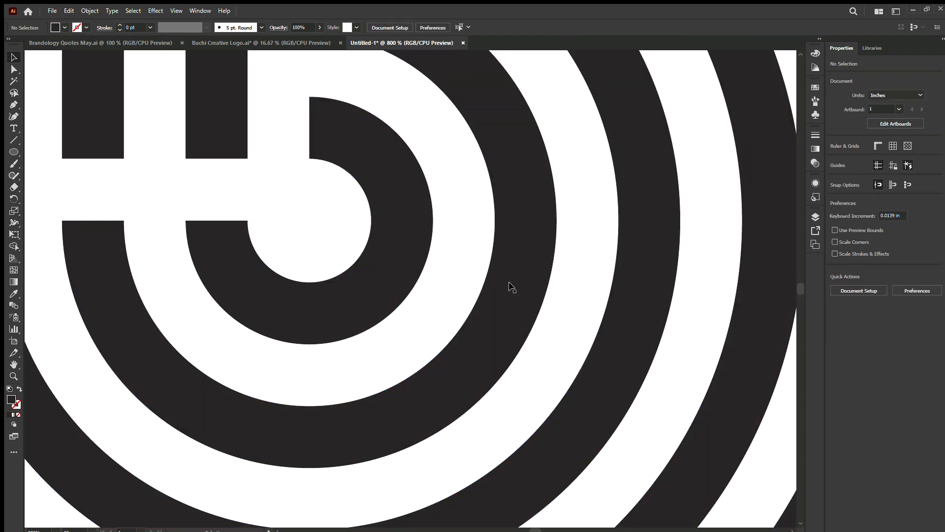
# Select the whole striped mark again and change its fill to pure black.
pyautogui.scroll(-2, 509, 283)
pyautogui.scroll(-1, 509, 283)
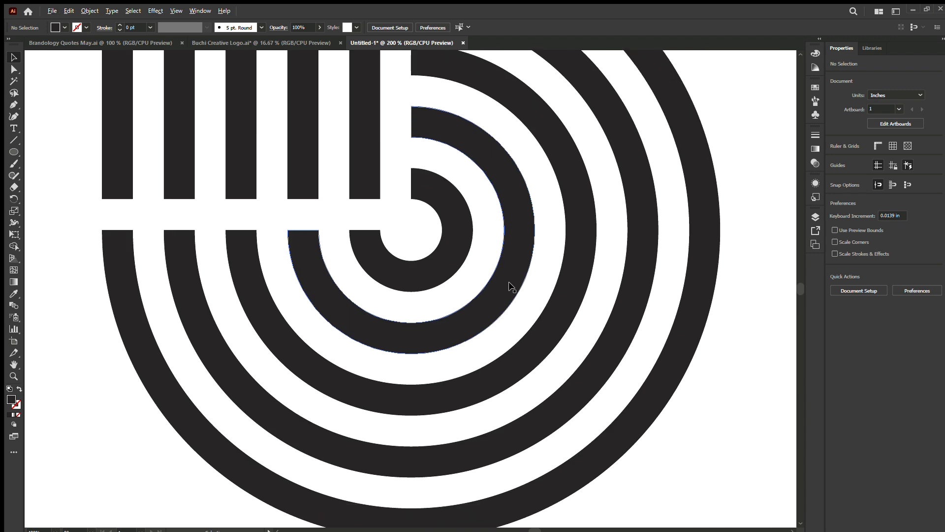
pyautogui.scroll(-2, 512, 287)
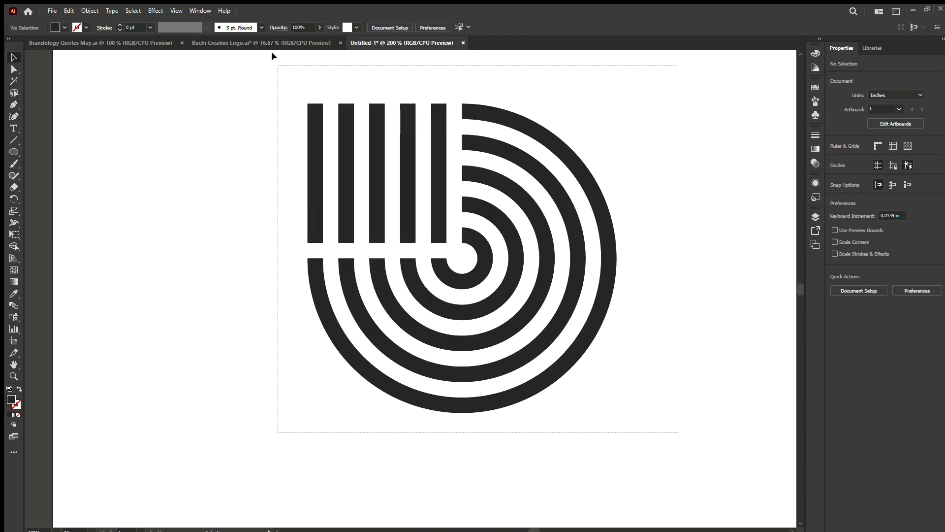
pyautogui.moveTo(272, 53); pyautogui.dragTo(270, 50)
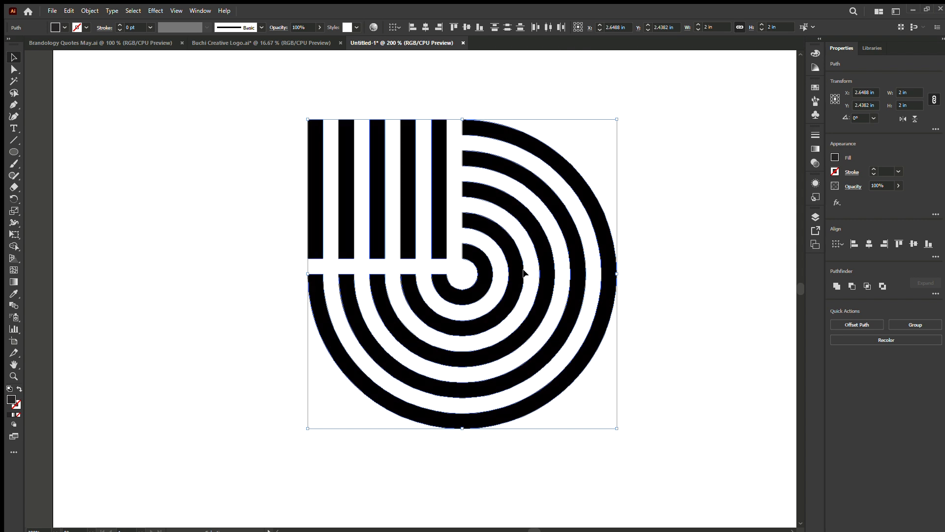
pyautogui.scroll(-2, 526, 272)
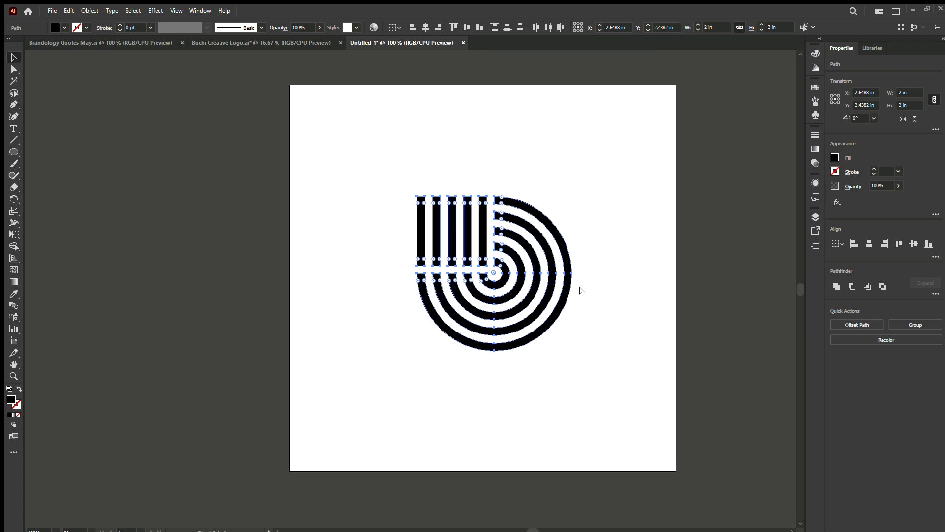
# Enlarge the black mark proportionally to about 3.01 in wide, keeping its left edge in place.
pyautogui.moveTo(574, 272); pyautogui.dragTo(370, 238)
pyautogui.moveTo(448, 272); pyautogui.dragTo(653, 274)
pyautogui.click(719, 420)
pyautogui.moveTo(720, 417); pyautogui.dragTo(492, 340)
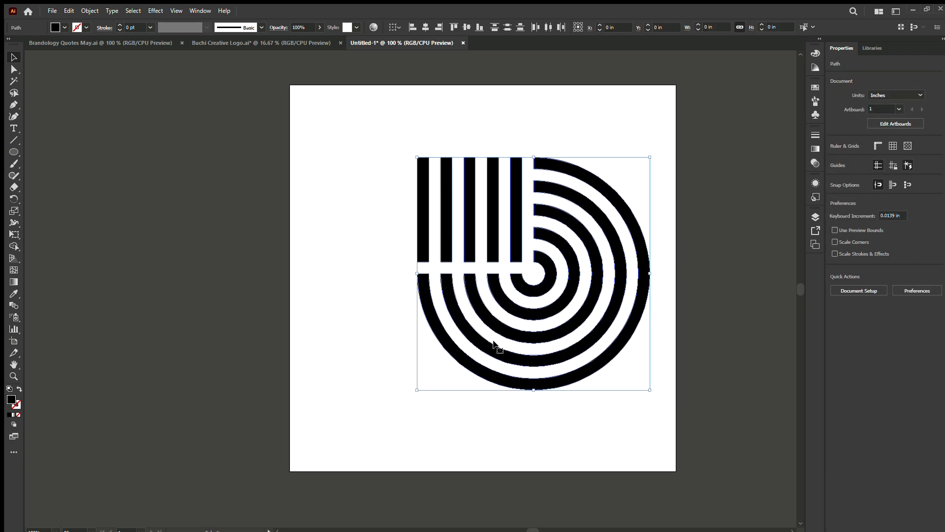
# Scale the black mark down proportionally to about 1.57 in wide from its left edge and deselect it.
pyautogui.scroll(-3, 512, 359)
pyautogui.scroll(-4, 522, 373)
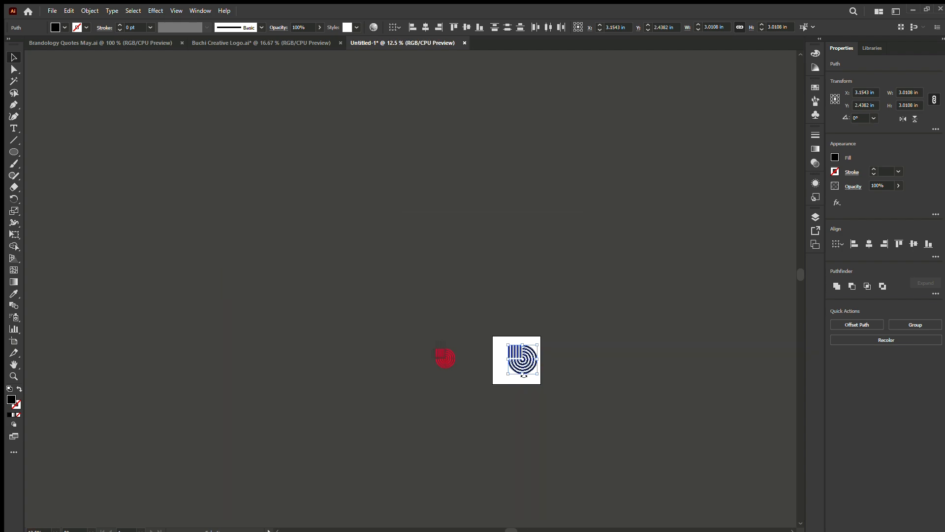
pyautogui.scroll(10, 522, 374)
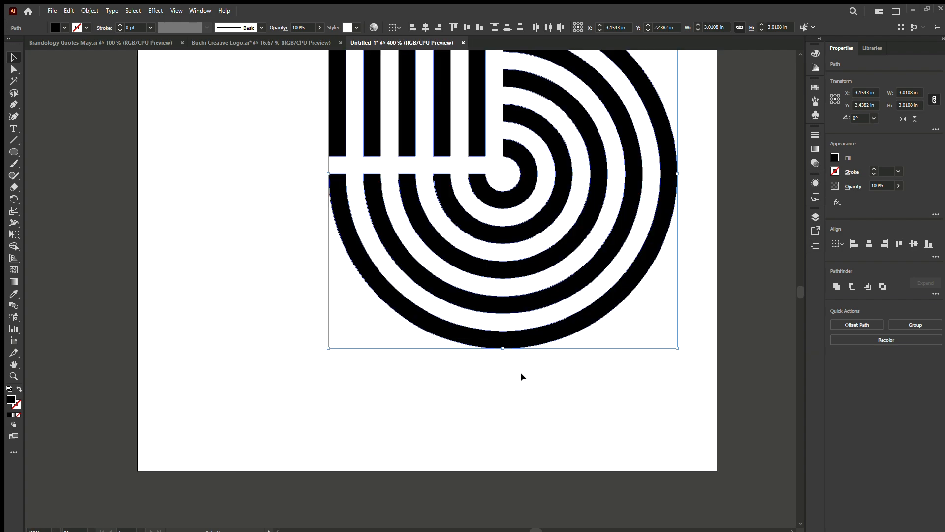
pyautogui.scroll(-7, 521, 374)
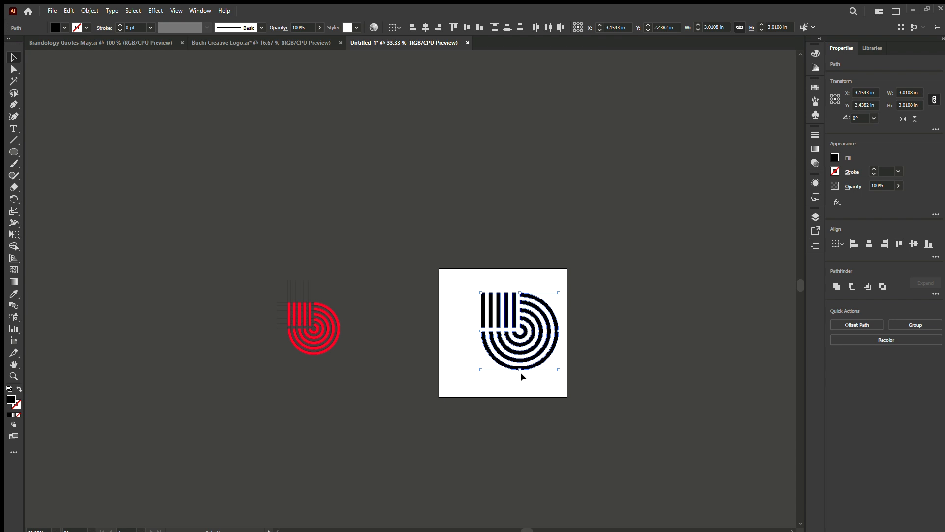
pyautogui.scroll(2, 547, 340)
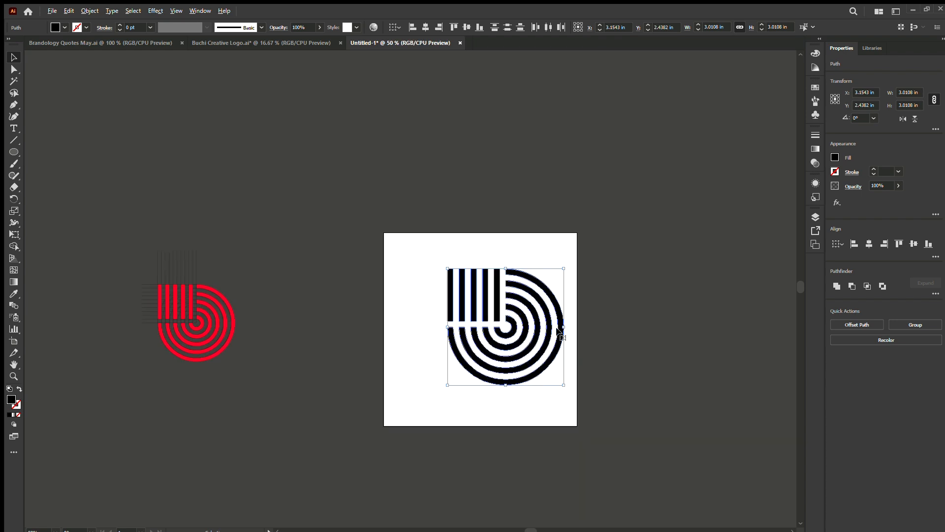
pyautogui.scroll(2, 558, 331)
pyautogui.moveTo(575, 323); pyautogui.dragTo(457, 323)
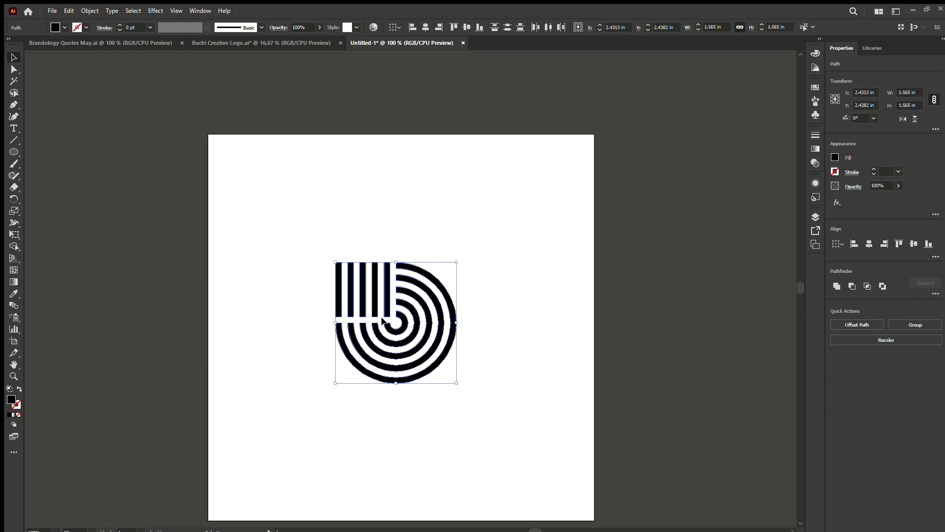
pyautogui.click(510, 357)
# Add the text "b" above the striped mark with the Type tool.
pyautogui.click(15, 130)
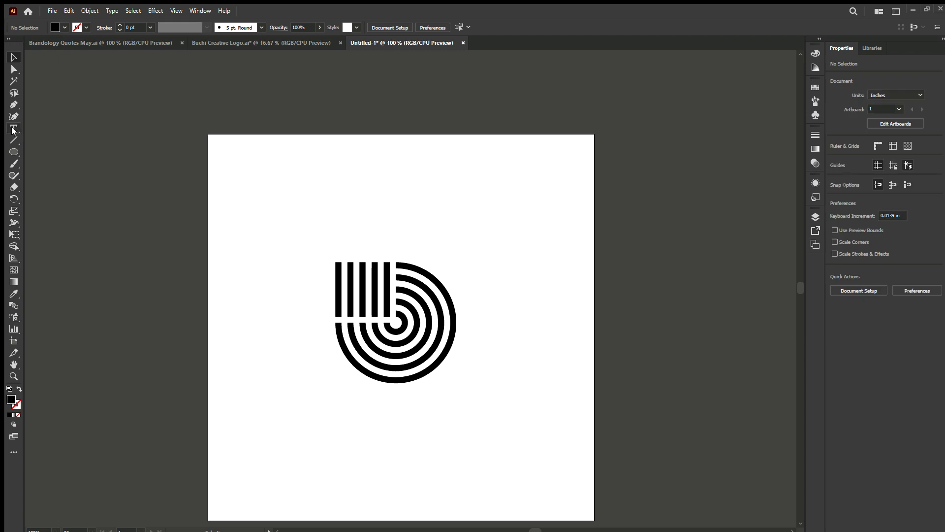
pyautogui.click(323, 207)
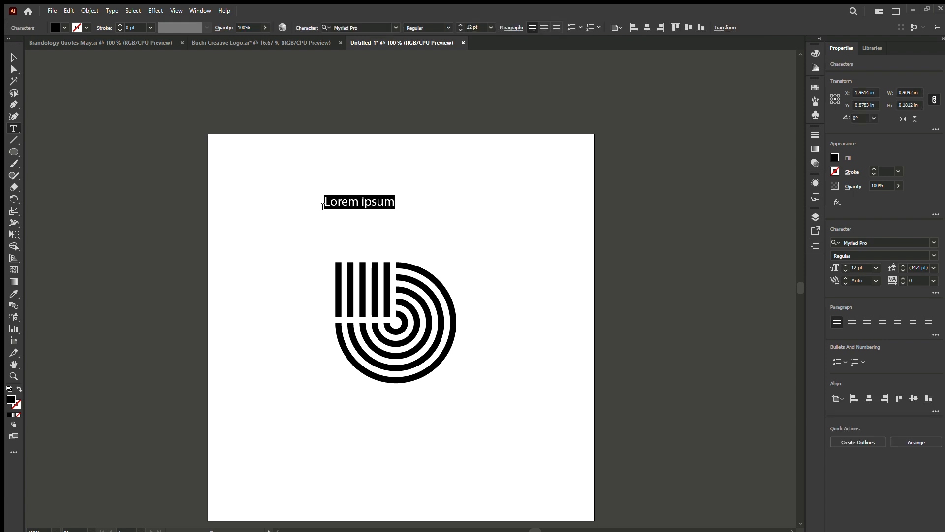
pyautogui.write('b')
pyautogui.click(14, 57)
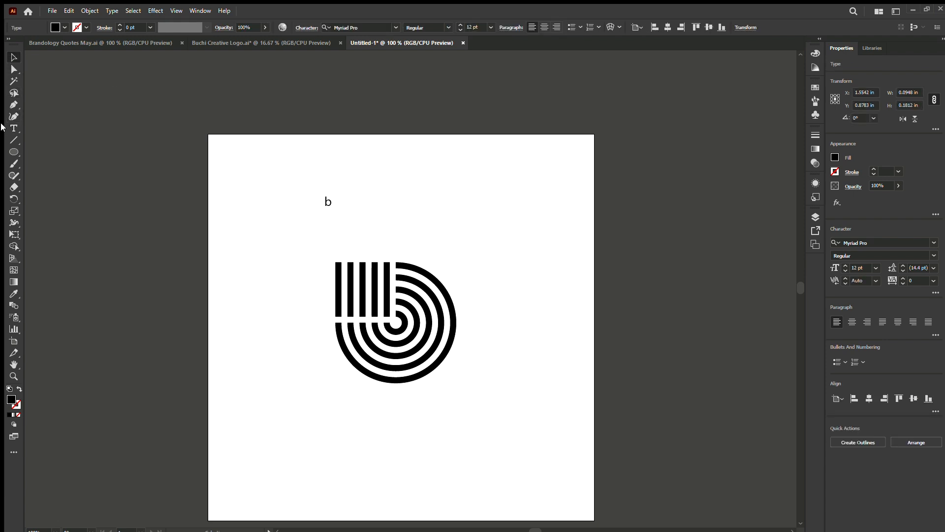
# Add the text "c" to the right of the b and rotate it 180°.
pyautogui.click(13, 128)
pyautogui.click(369, 215)
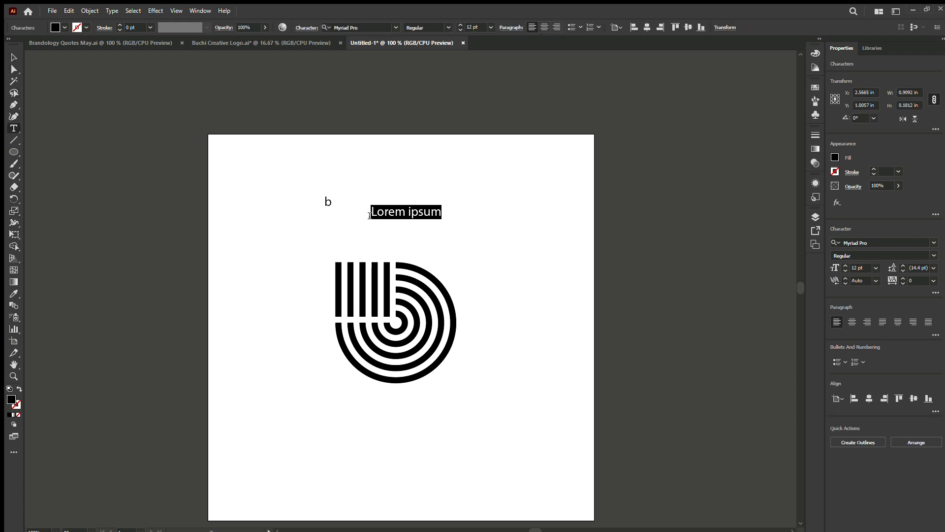
pyautogui.write('c')
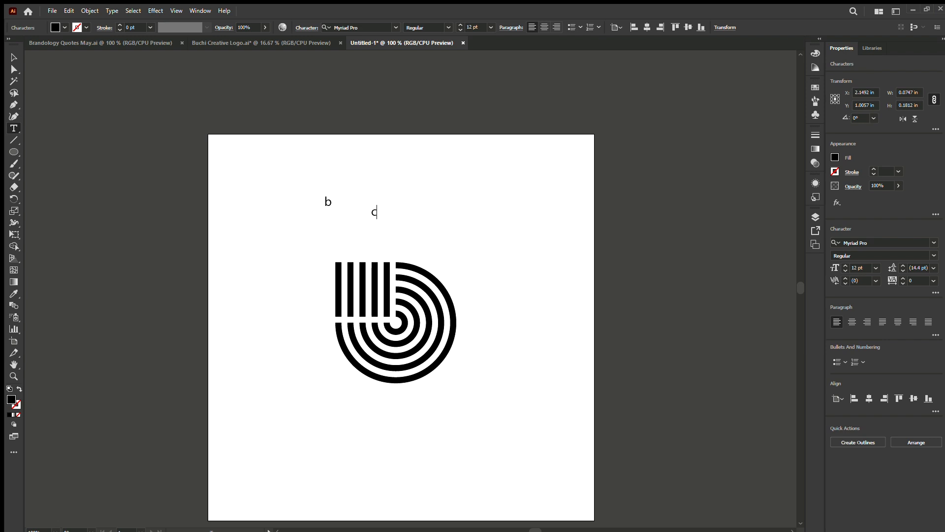
pyautogui.click(14, 58)
pyautogui.press('Escape')
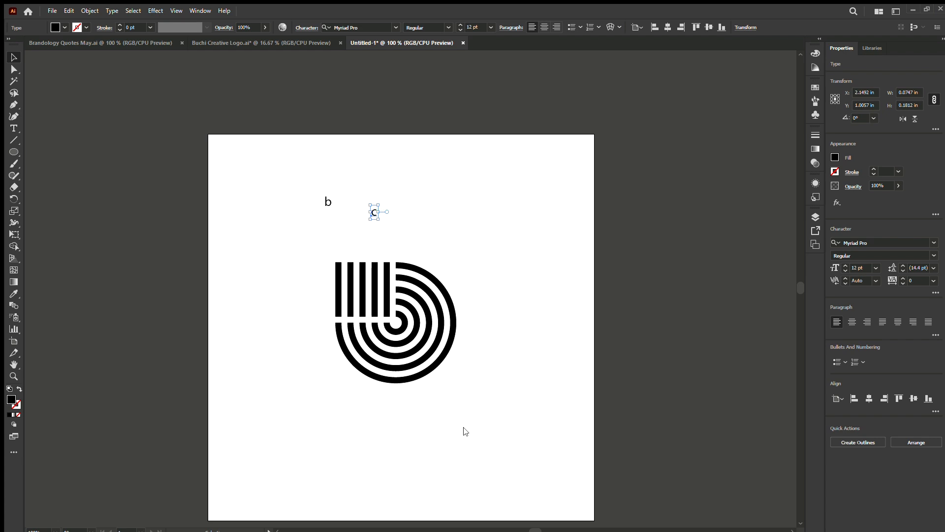
pyautogui.hotkey('ctrl', 'd')
# Fill the reversed c with red.
pyautogui.scroll(3, 288, 185)
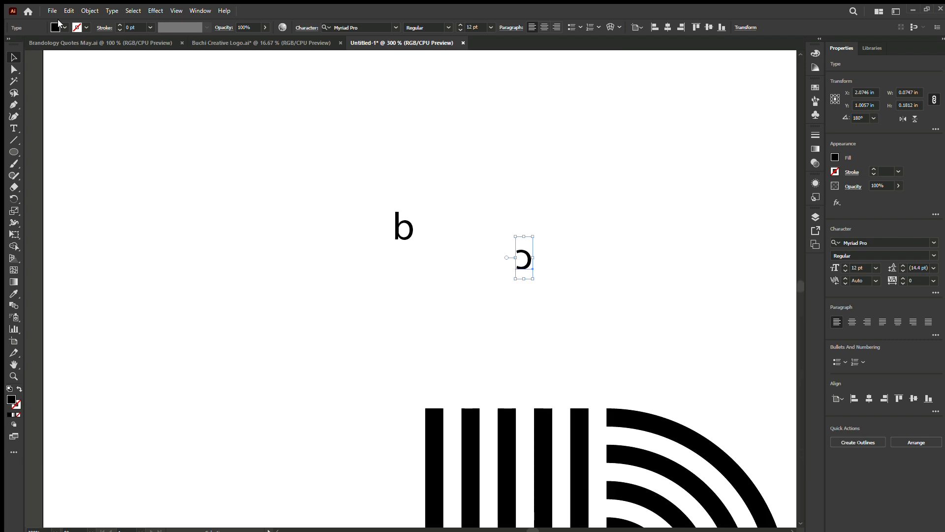
pyautogui.click(59, 25)
pyautogui.click(37, 41)
# Select the concentric arcs of the striped mark and fill them with red, leaving out the vertical bars.
pyautogui.scroll(-3, 444, 263)
pyautogui.moveTo(543, 285); pyautogui.dragTo(498, 444)
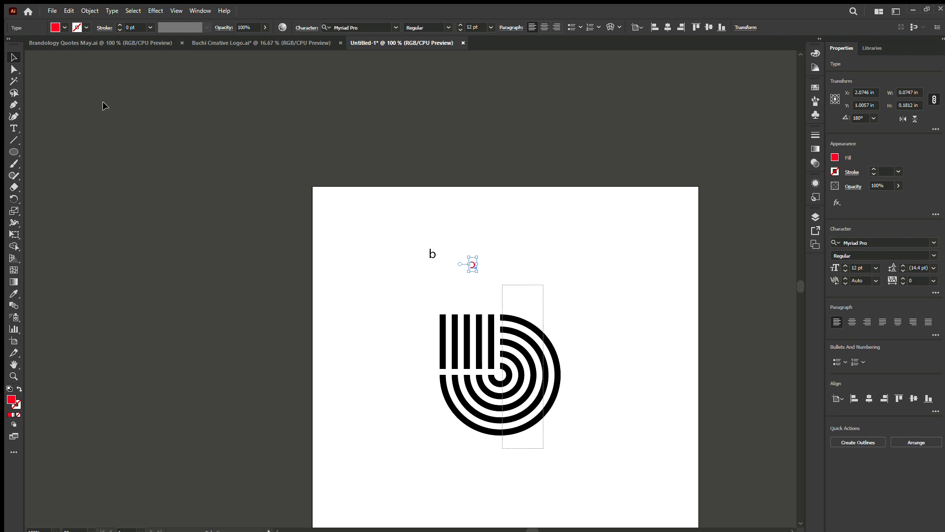
pyautogui.click(63, 26)
pyautogui.click(37, 41)
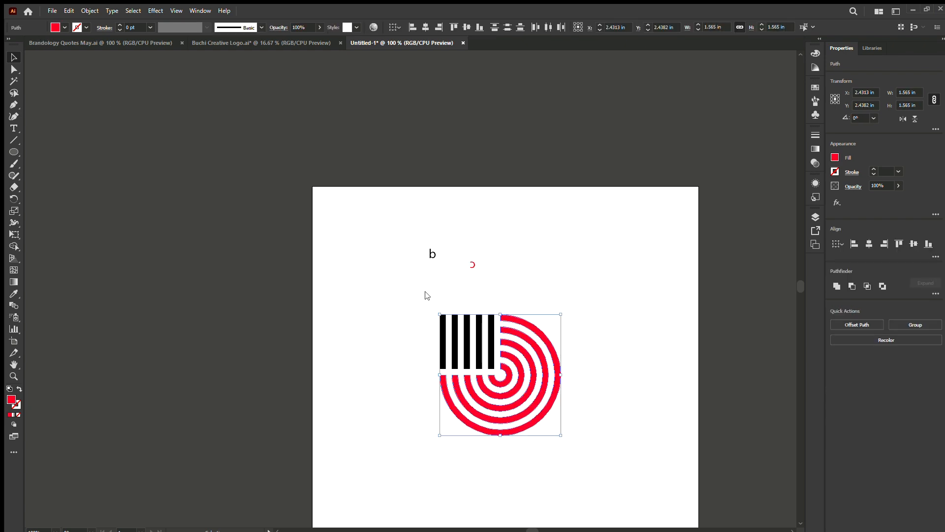
# Move the red reversed c onto the bowl of the letter b and nudge it until their curves overlap.
pyautogui.click(425, 294)
pyautogui.hotkey('ctrl', '=')
pyautogui.moveTo(497, 256); pyautogui.dragTo(418, 237)
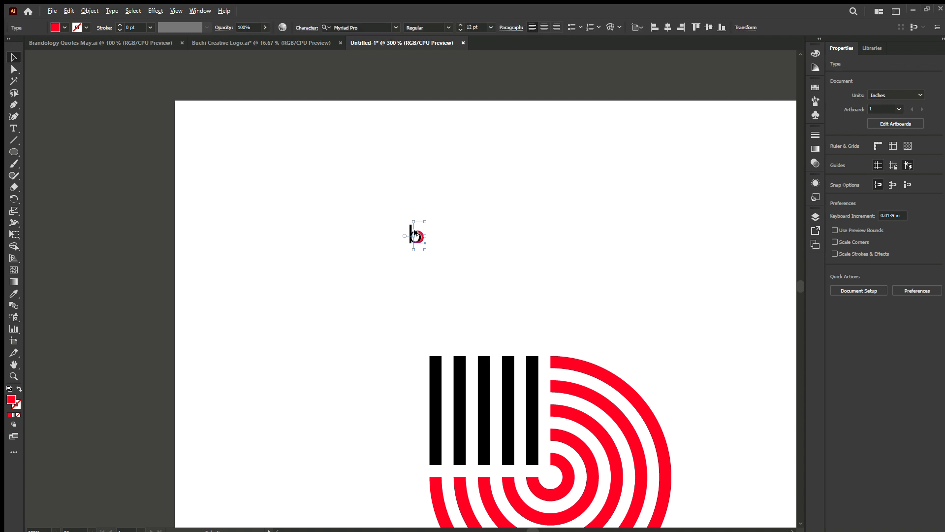
pyautogui.hotkey('ctrl', '=')
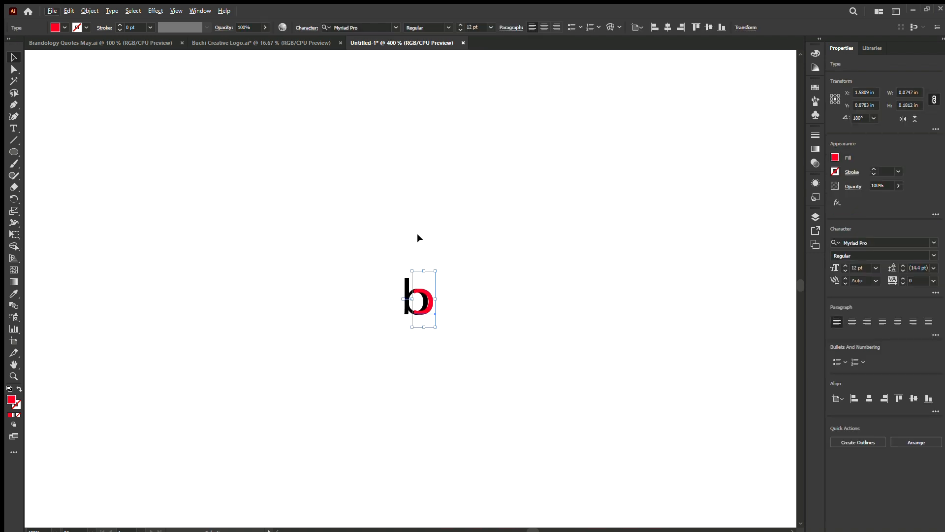
pyautogui.moveTo(426, 303); pyautogui.dragTo(425, 303)
# Examine how the overlaid b and red reversed c correspond to the bars and arcs of the striped mark.
pyautogui.hotkey('ctrl', '-')
pyautogui.hotkey('ctrl', '-')
pyautogui.hotkey('ctrl', '-')
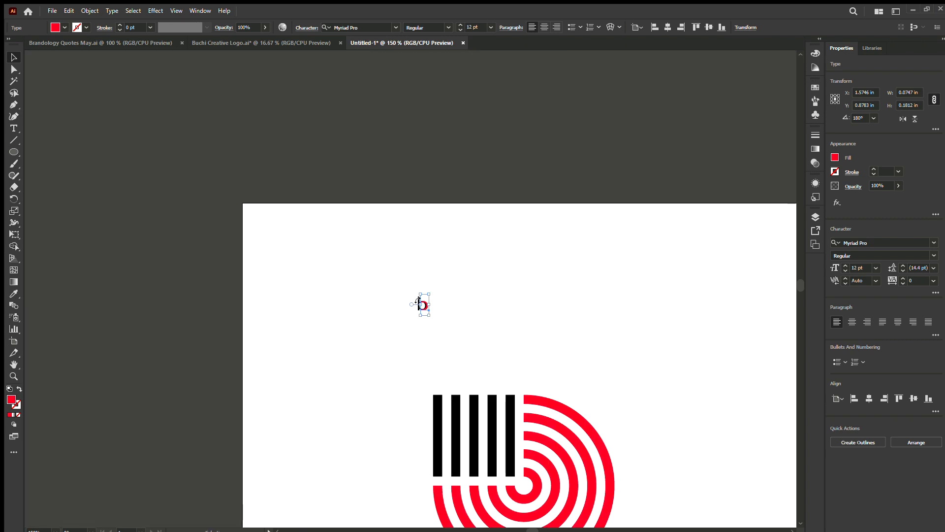
pyautogui.scroll(3, 427, 295)
pyautogui.scroll(-2, 413, 288)
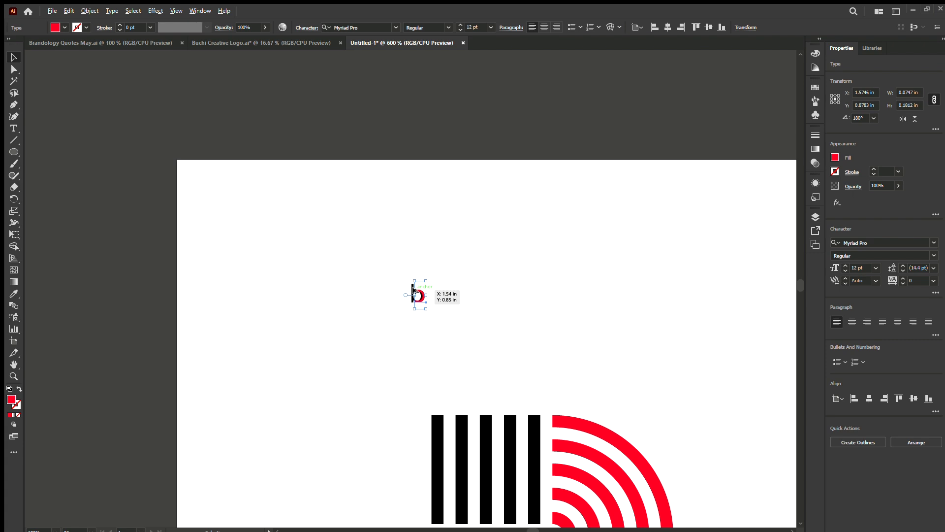
pyautogui.scroll(10, 412, 289)
pyautogui.scroll(-3, 372, 165)
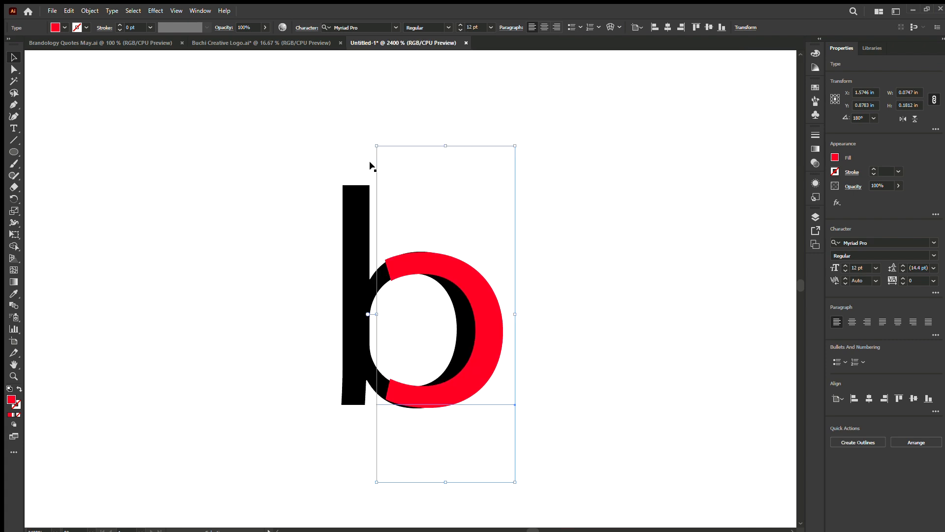
pyautogui.scroll(-8, 384, 246)
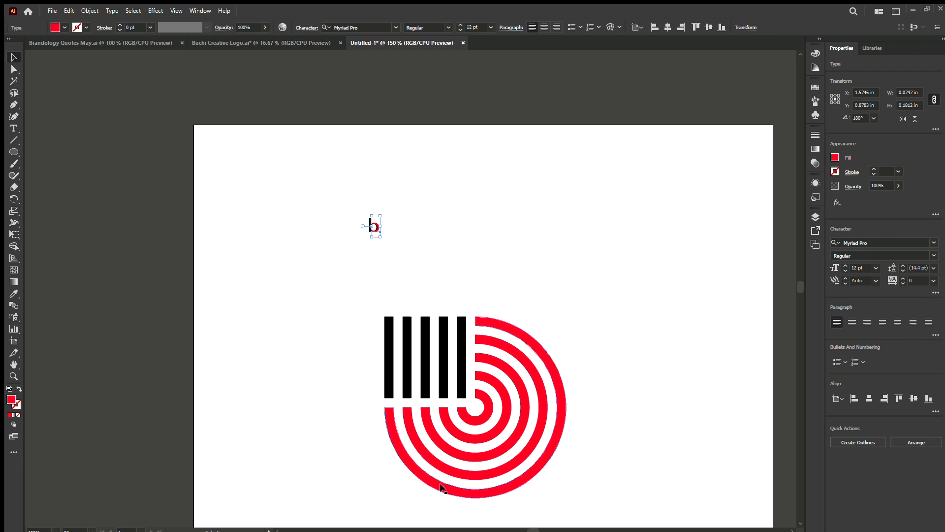
pyautogui.scroll(-2, 466, 294)
# Fill the entire striped mark with near-black and scale it down proportionally to about 1.02 in wide, towards the artboard's left side.
pyautogui.click(389, 290)
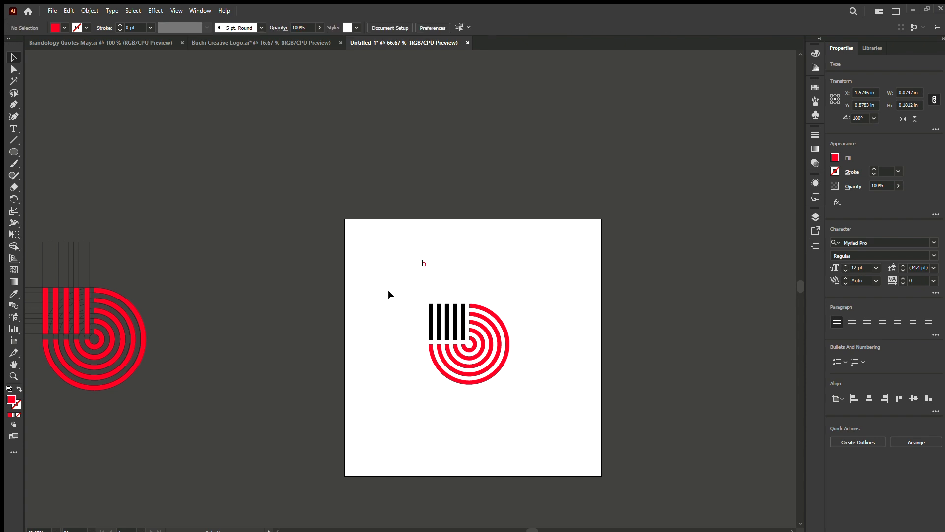
pyautogui.moveTo(391, 293); pyautogui.dragTo(594, 437)
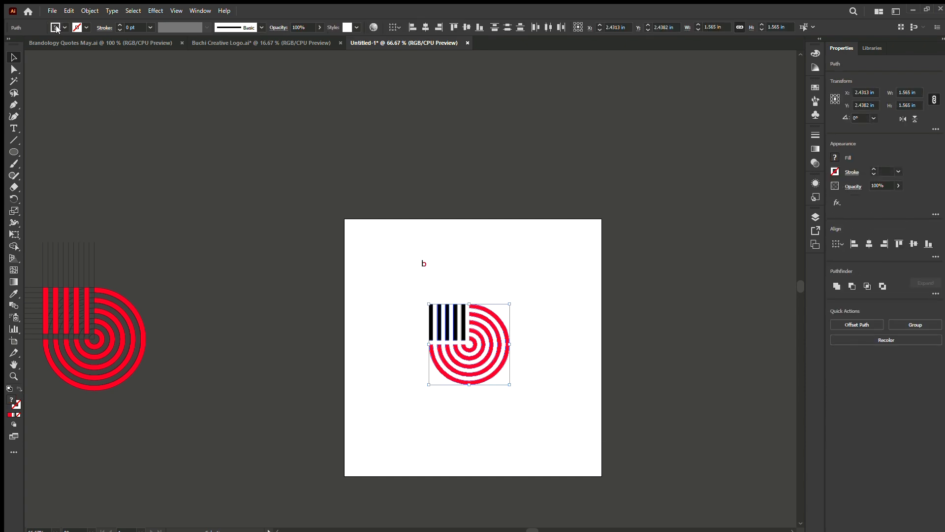
pyautogui.click(39, 48)
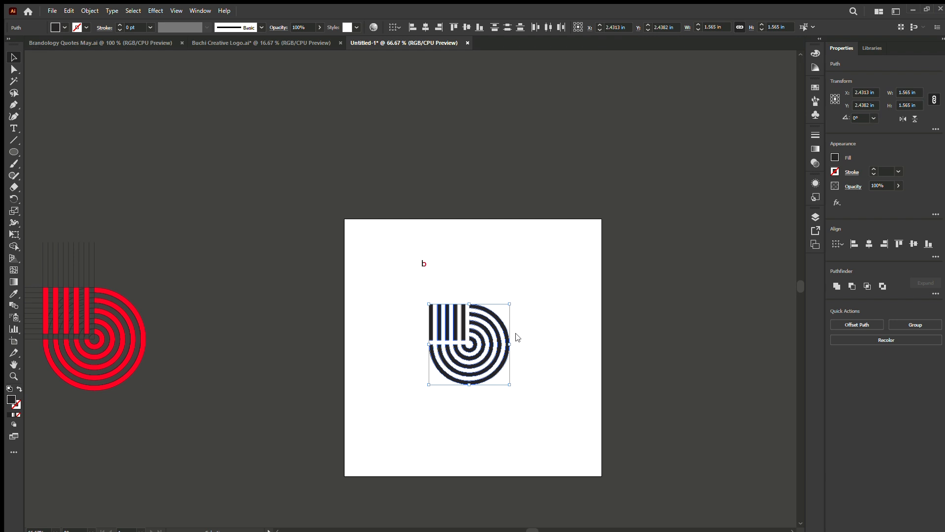
pyautogui.moveTo(510, 344); pyautogui.dragTo(471, 352)
# Move the b text to the right of the striped mark and change its wording to "Buchi".
pyautogui.click(424, 263)
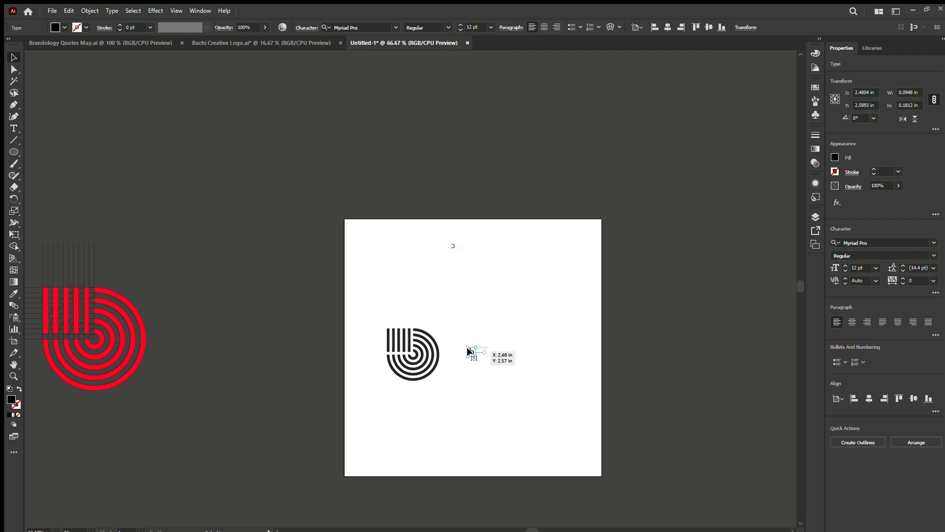
pyautogui.doubleClick(469, 351)
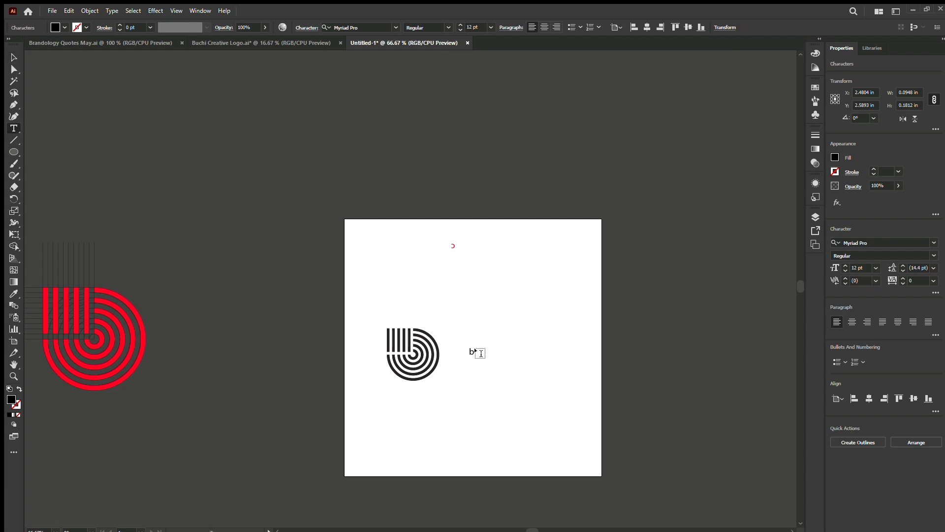
pyautogui.press('BackSpace')
pyautogui.write('Buchi')
pyautogui.click(14, 58)
# Set the Buchi text in ConthraxSb-Regular SemiBold and enlarge it to about 35.5 pt beside the mark.
pyautogui.click(928, 243)
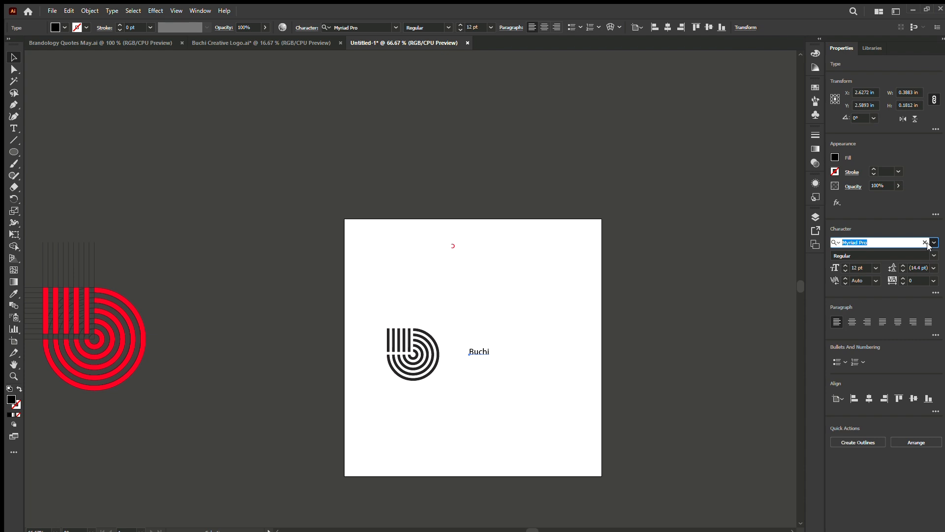
pyautogui.write('conthra')
pyautogui.click(500, 351)
pyautogui.moveTo(501, 351); pyautogui.dragTo(450, 368)
# Replace the wording of the lower copy of the Buchi text with "Creative".
pyautogui.doubleClick(522, 374)
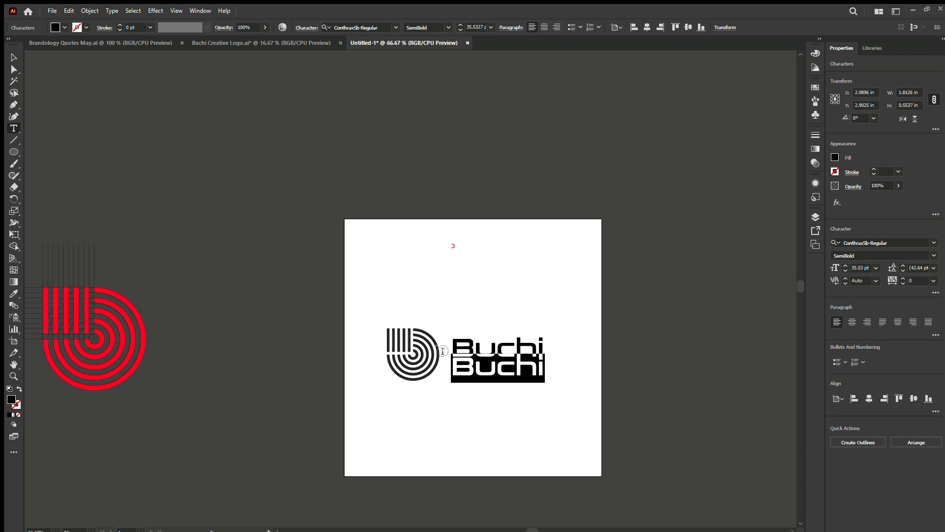
pyautogui.write('Creative')
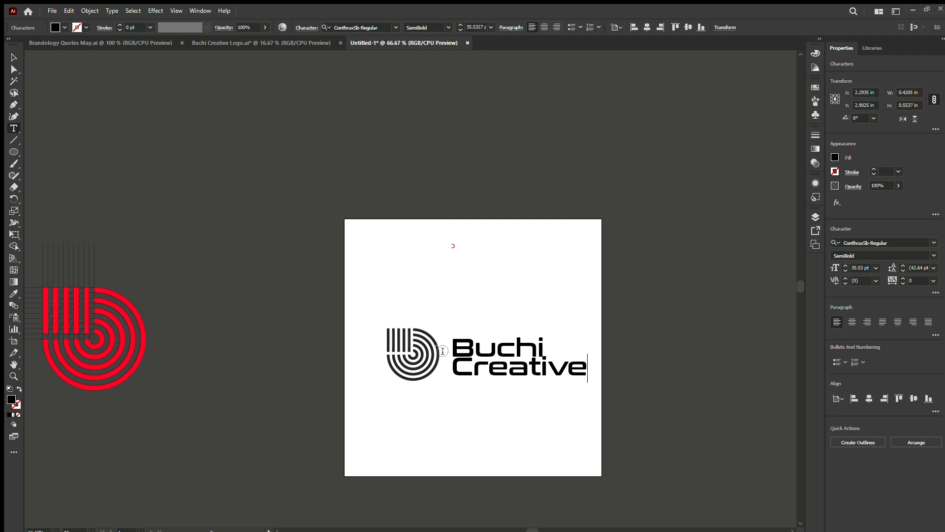
pyautogui.click(7, 59)
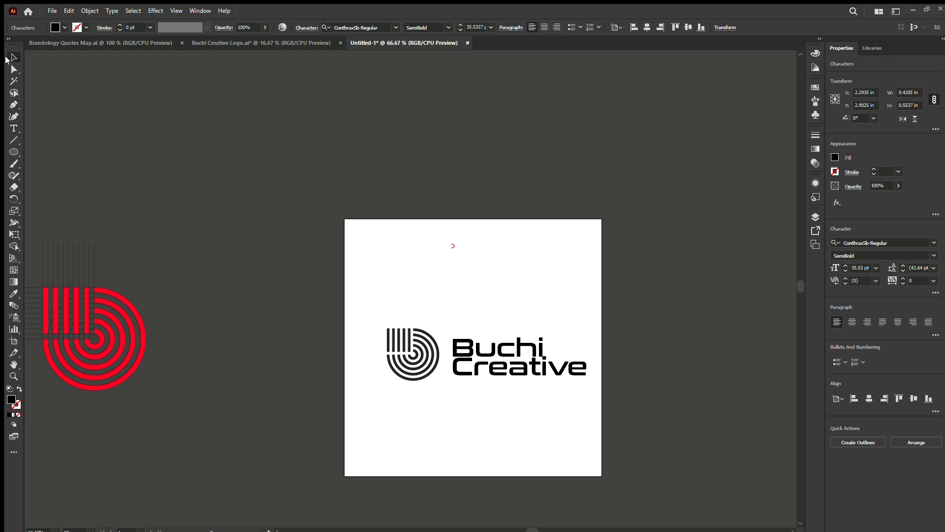
# Set the Creative text in Campton Light, scale it down to about 19 pt under Buchi and deselect it.
pyautogui.click(933, 242)
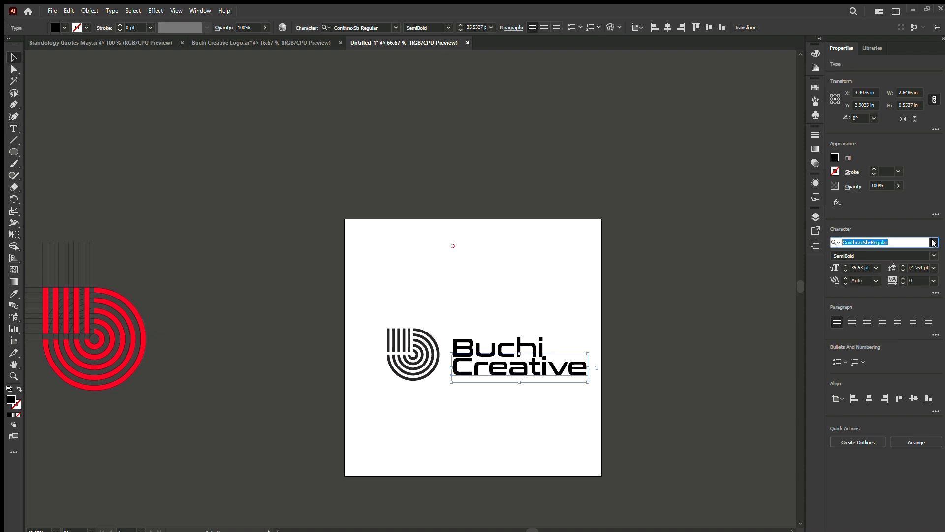
pyautogui.write('c')
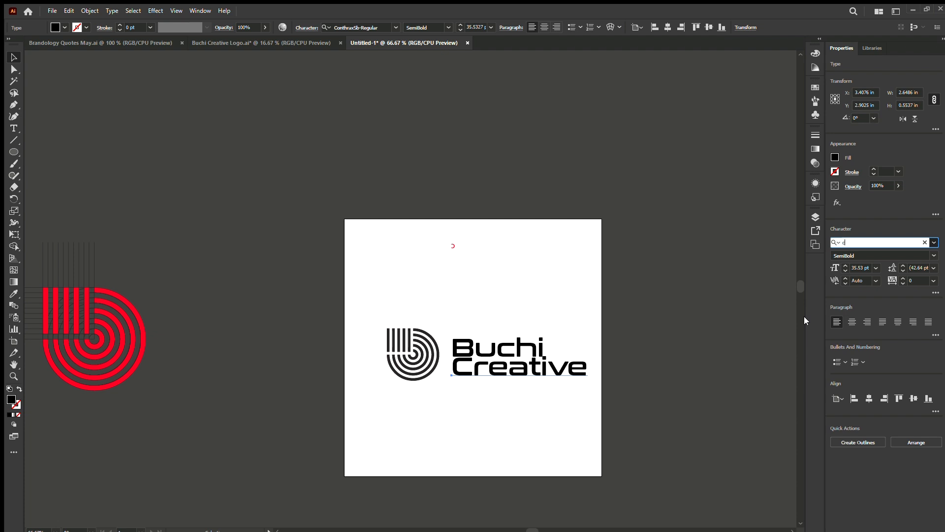
pyautogui.write('amp')
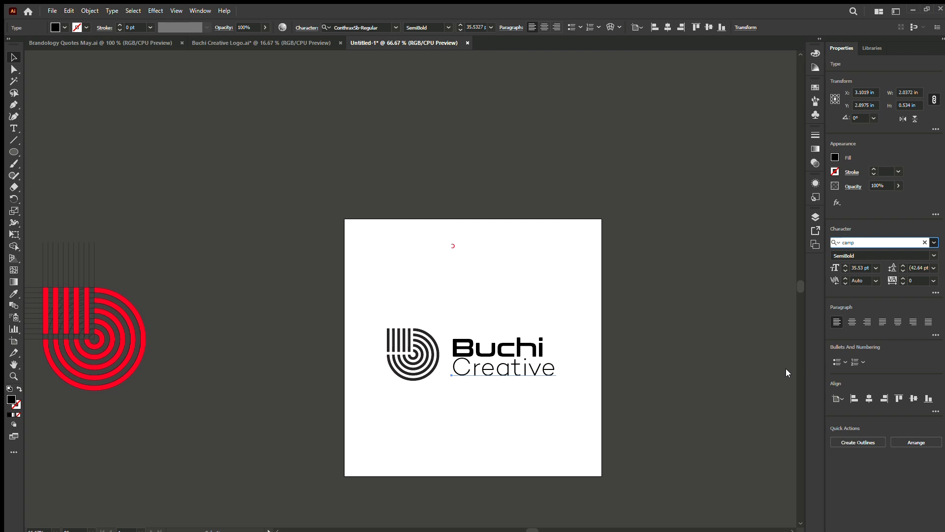
pyautogui.click(852, 267)
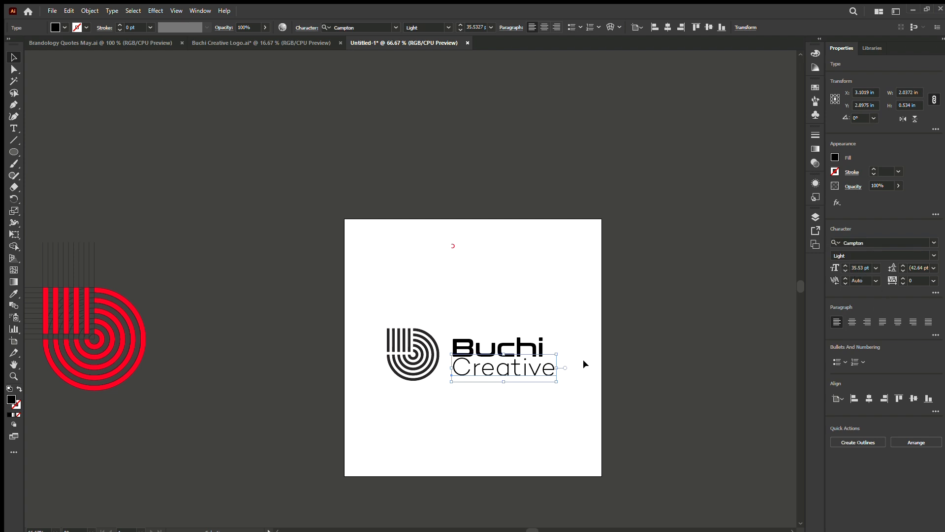
pyautogui.moveTo(557, 368); pyautogui.dragTo(499, 380)
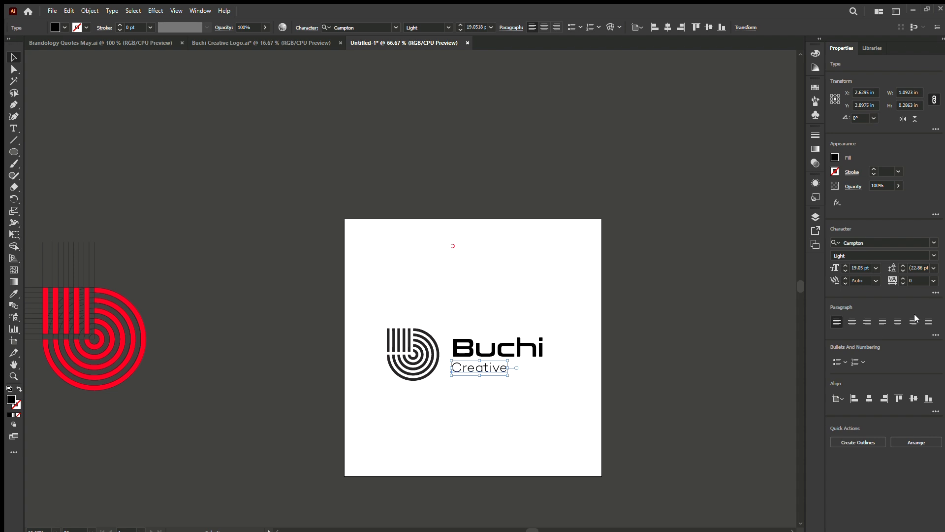
pyautogui.click(445, 327)
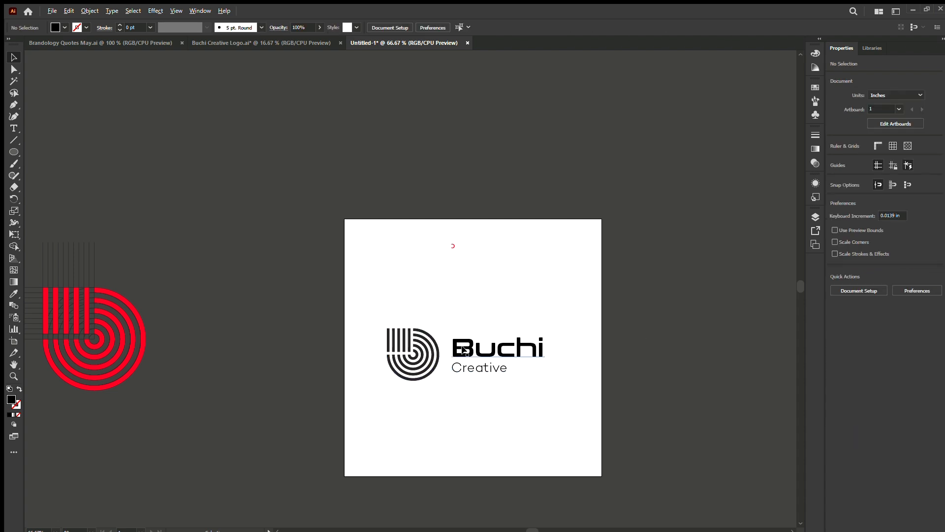
pyautogui.scroll(2, 463, 351)
pyautogui.moveTo(453, 365); pyautogui.dragTo(482, 397)
pyautogui.click(482, 398)
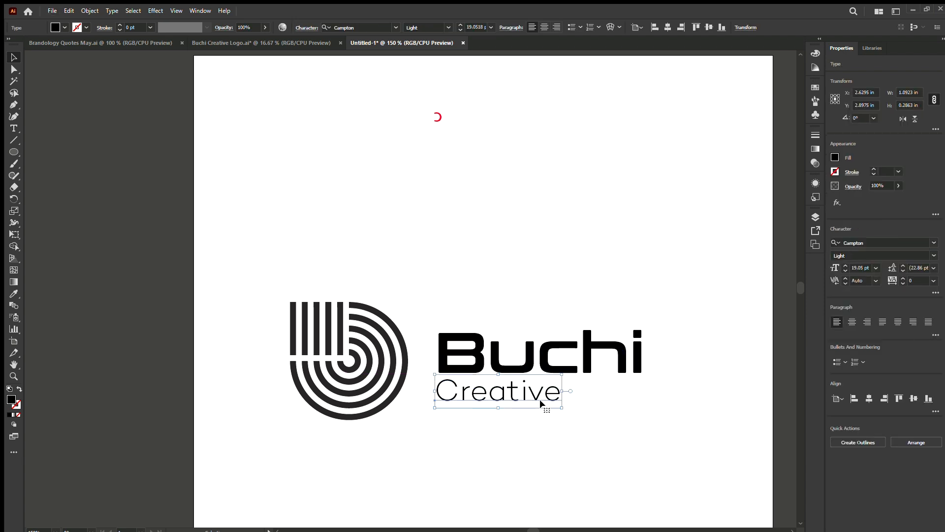
pyautogui.click(399, 366)
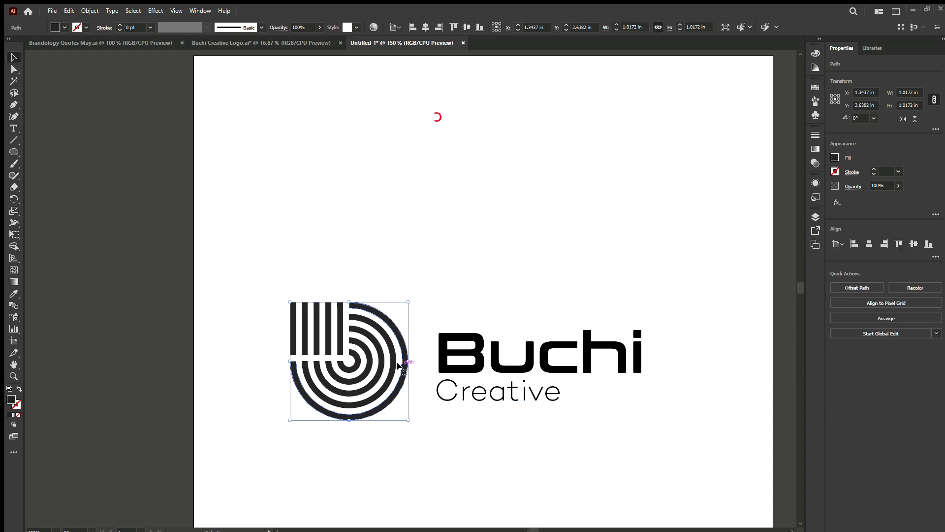
pyautogui.moveTo(290, 361); pyautogui.dragTo(313, 359)
pyautogui.hotkey('ctrl', 'z')
# Group all parts of the striped mark, shrink the group to about 0.79 in wide and place it close to the text.
pyautogui.moveTo(405, 438); pyautogui.dragTo(234, 277)
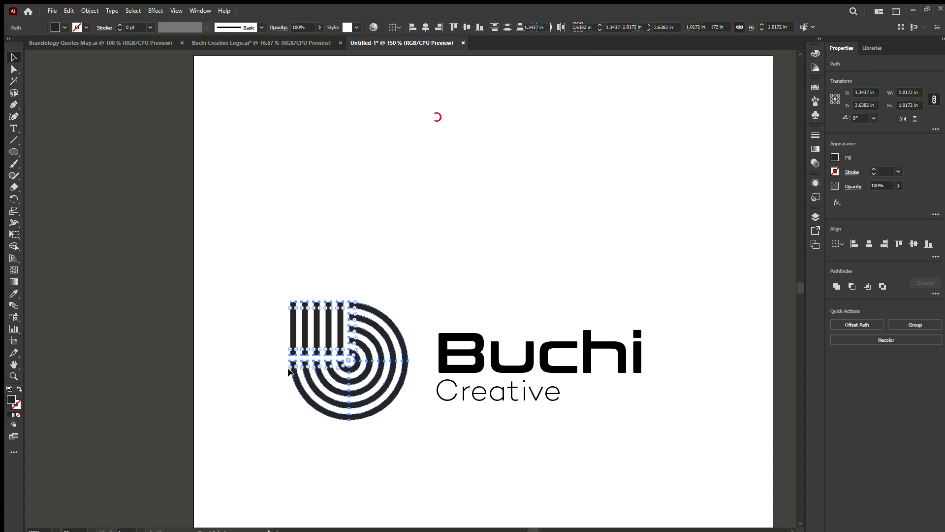
pyautogui.hotkey('ctrl', 'g')
pyautogui.moveTo(290, 361); pyautogui.dragTo(316, 360)
pyautogui.moveTo(382, 362); pyautogui.dragTo(388, 364)
pyautogui.click(480, 461)
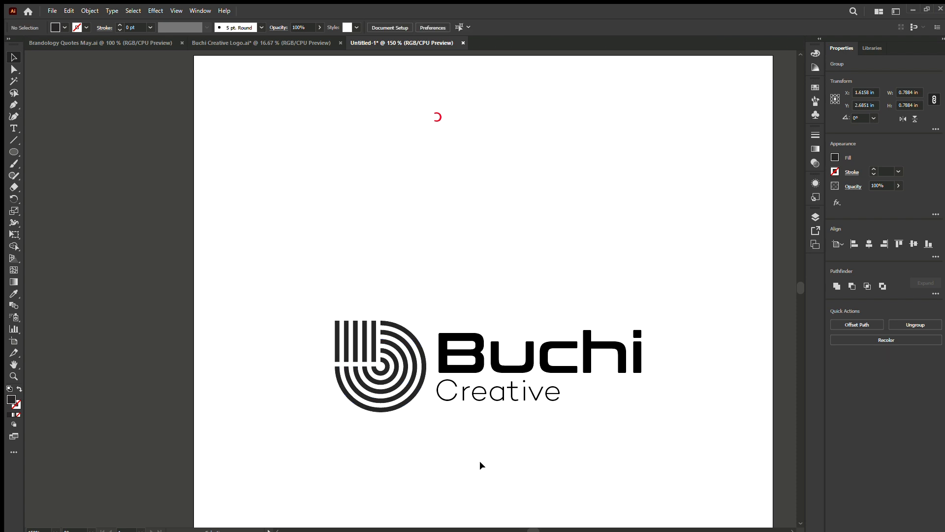
# Move the red reversed c off the artboard to the empty area above it.
pyautogui.scroll(-4, 445, 419)
pyautogui.scroll(-2, 445, 418)
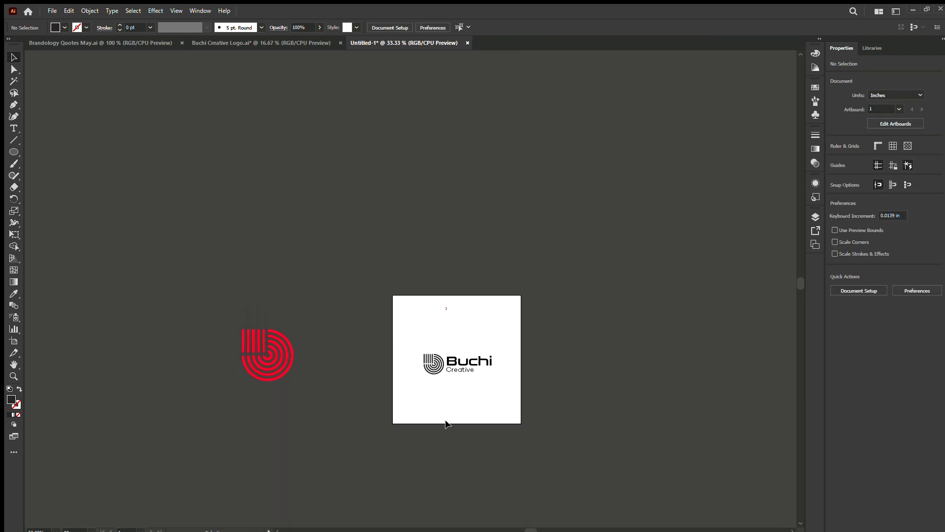
pyautogui.scroll(2, 473, 372)
pyautogui.moveTo(373, 197); pyautogui.dragTo(458, 283)
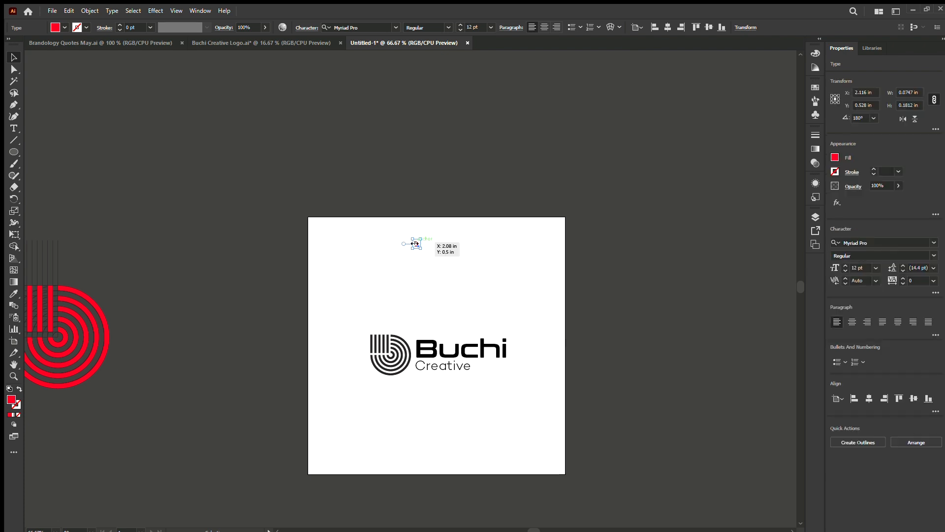
pyautogui.moveTo(403, 240); pyautogui.dragTo(357, 144)
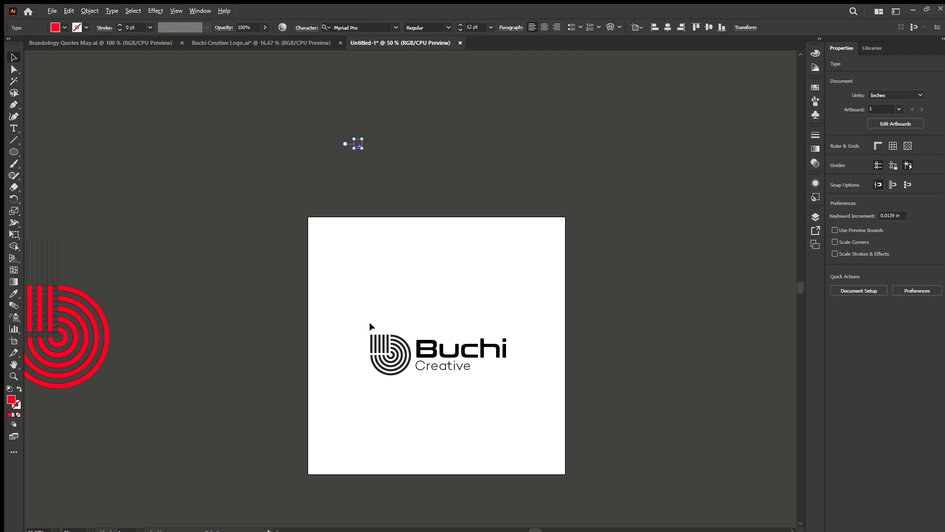
pyautogui.hotkey('ctrl', '-')
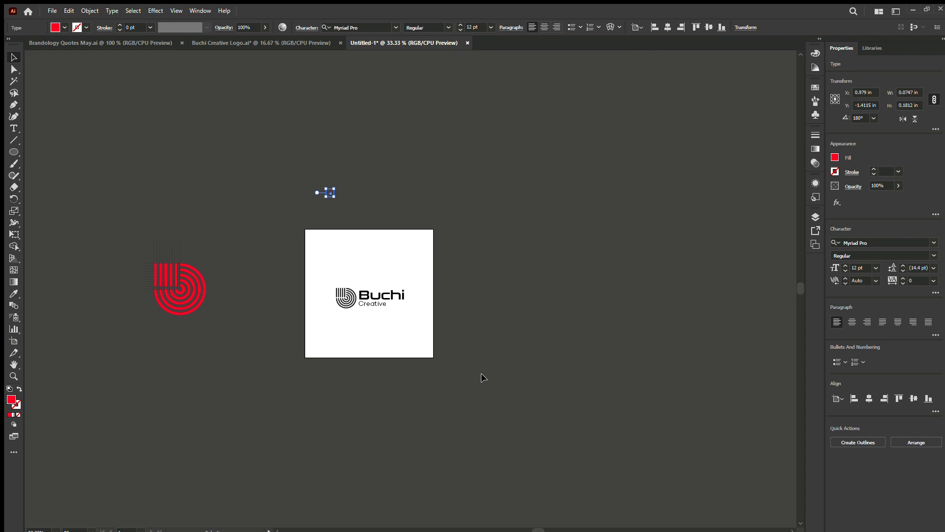
# Duplicate the artboard with its logo beside the original and delete the Buchi Creative text from the copy.
pyautogui.scroll(1, 345, 287)
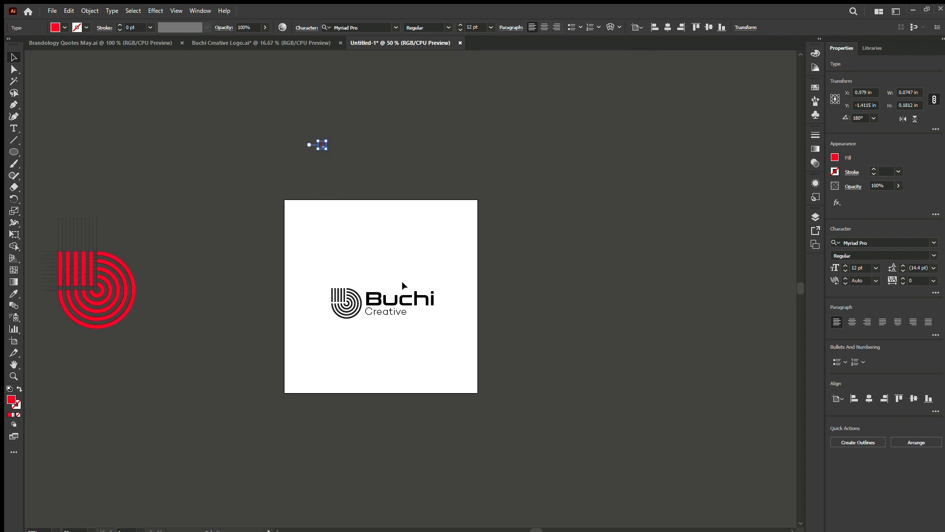
pyautogui.click(14, 341)
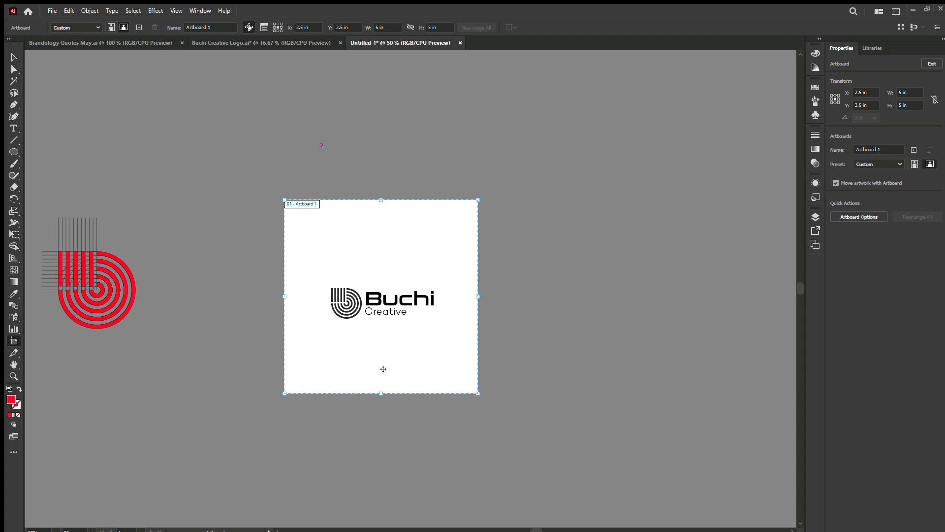
pyautogui.moveTo(383, 368); pyautogui.dragTo(530, 362)
pyautogui.press('v')
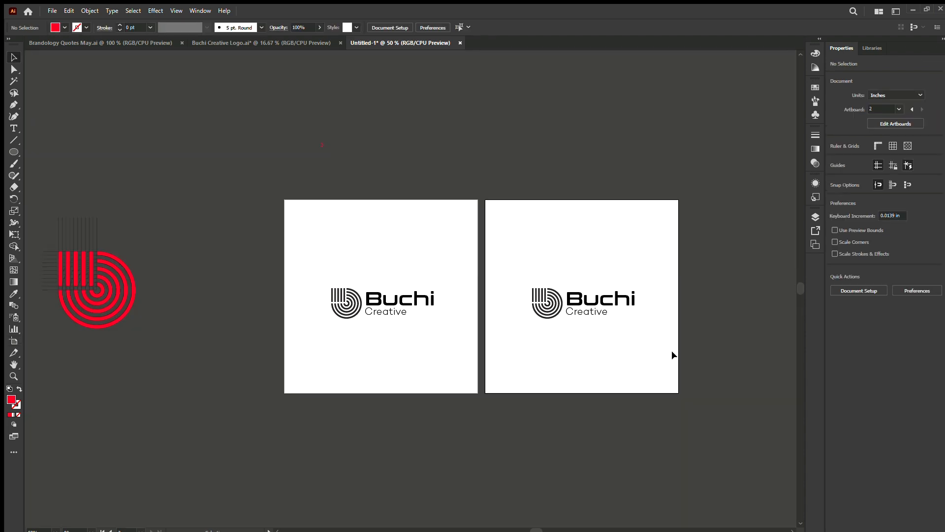
pyautogui.moveTo(674, 355); pyautogui.dragTo(601, 251)
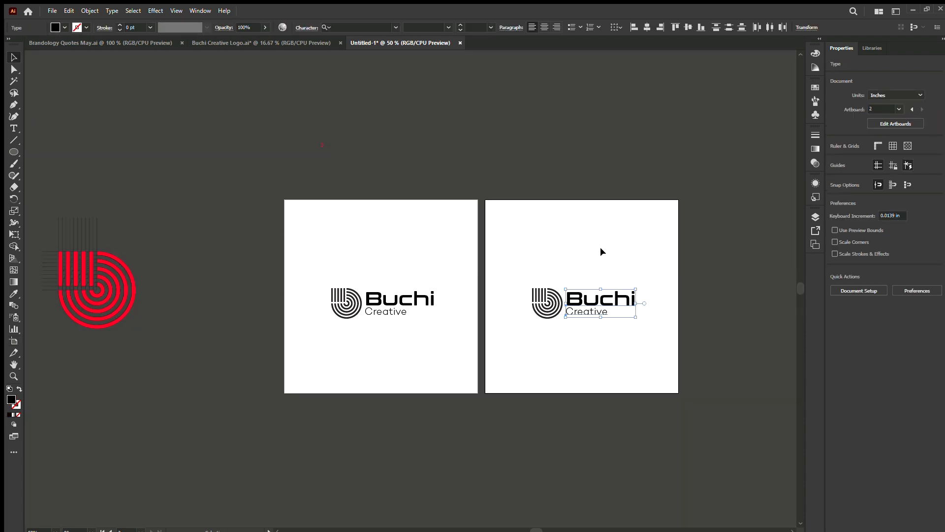
pyautogui.press('Delete')
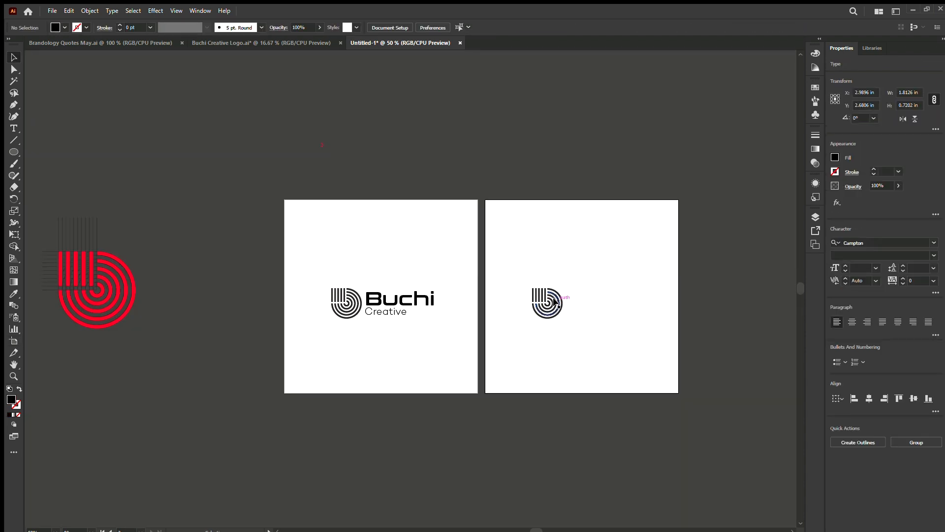
# Enlarge the striped mark on the second artboard to about 1.57 in wide and centre it on that artboard.
pyautogui.click(554, 299)
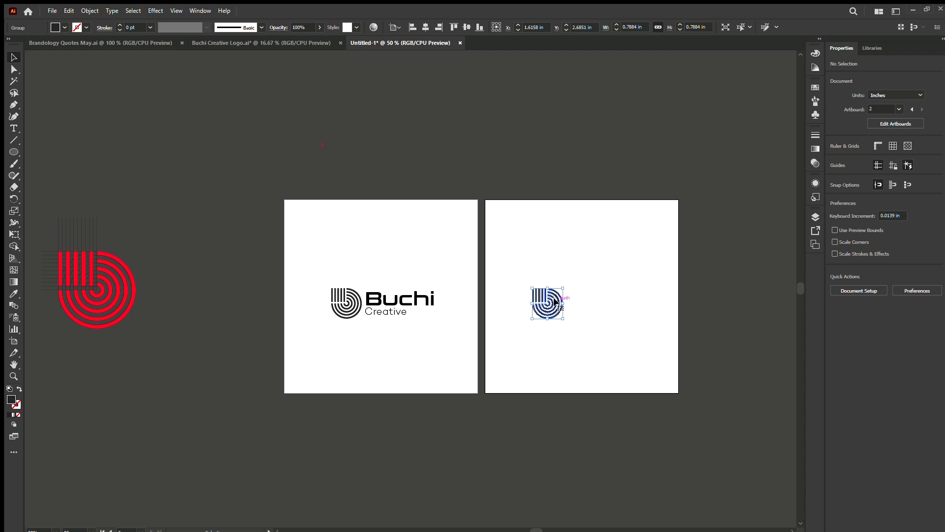
pyautogui.click(870, 243)
pyautogui.click(914, 244)
pyautogui.moveTo(601, 297); pyautogui.dragTo(628, 296)
pyautogui.click(869, 243)
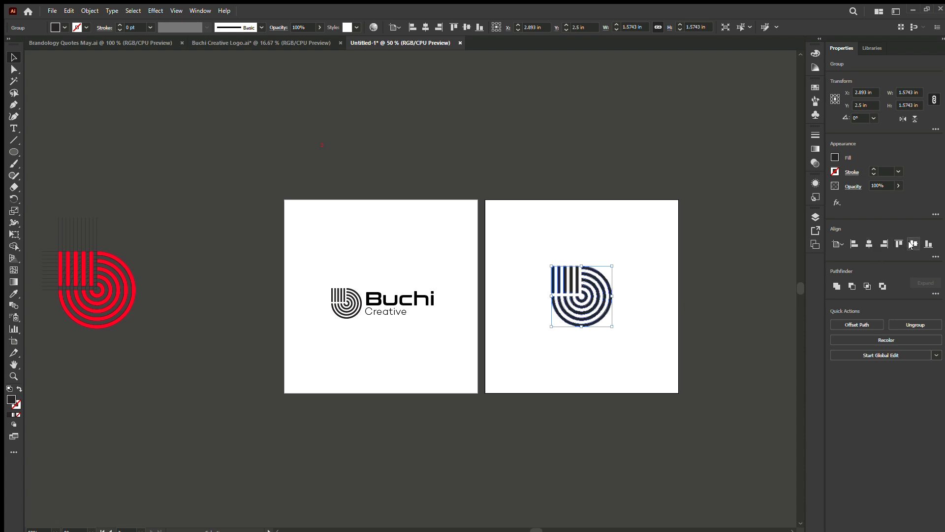
pyautogui.click(379, 345)
# Duplicate the second artboard together with its enlarged mark to make a third artboard beside it.
pyautogui.press('alt')
pyautogui.scroll(-1, 379, 344)
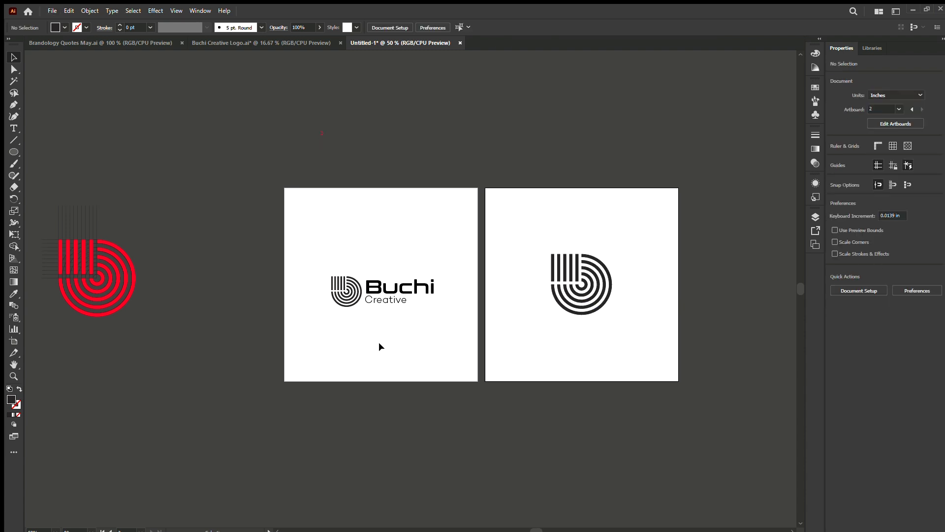
pyautogui.scroll(-3, 379, 344)
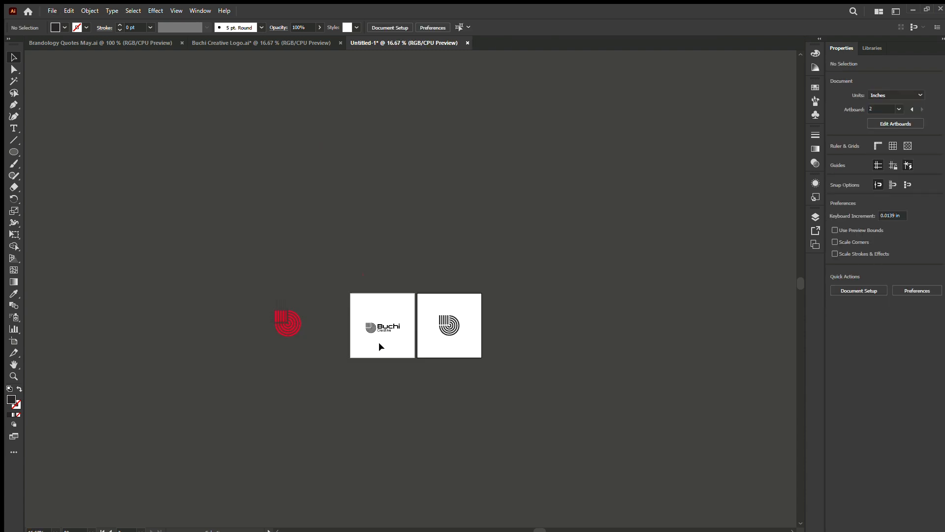
pyautogui.click(14, 341)
pyautogui.moveTo(426, 339); pyautogui.dragTo(495, 340)
pyautogui.click(14, 58)
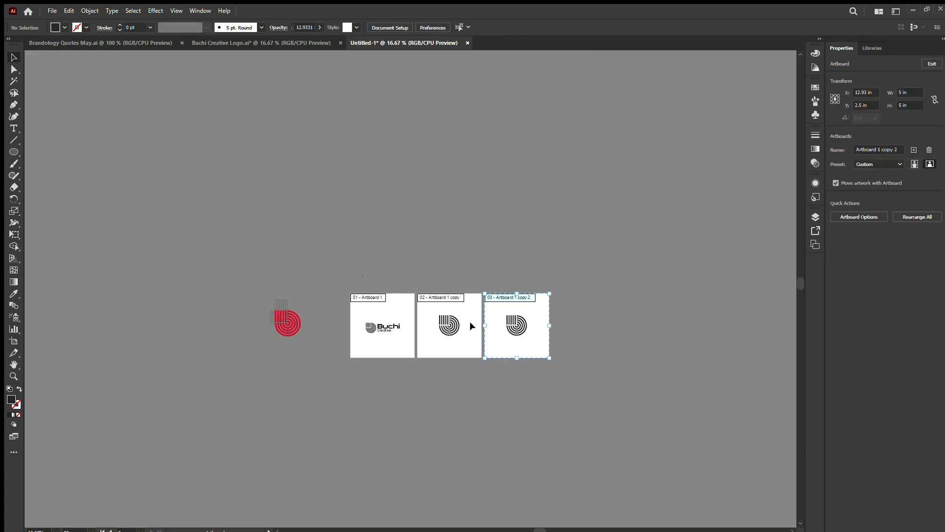
# Draw a rectangle about 4.99 in square covering the third artboard.
pyautogui.scroll(2, 473, 325)
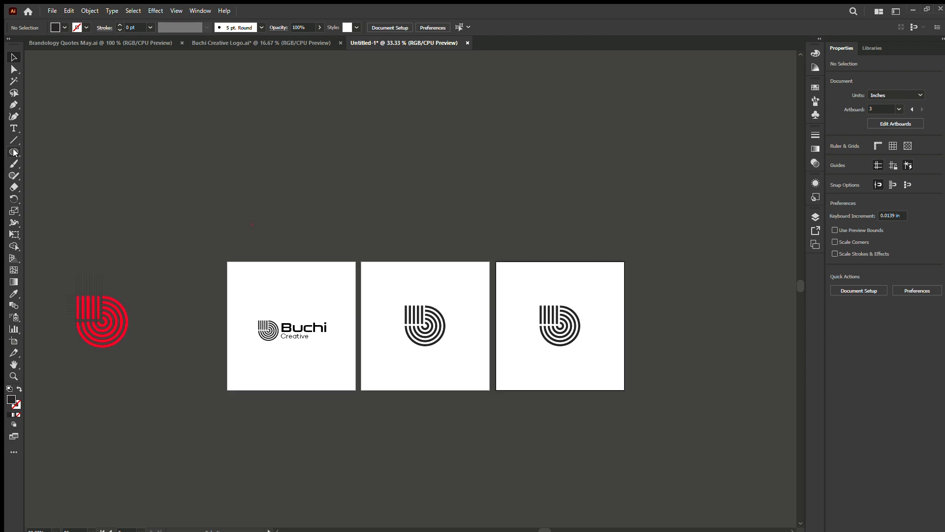
pyautogui.press('m')
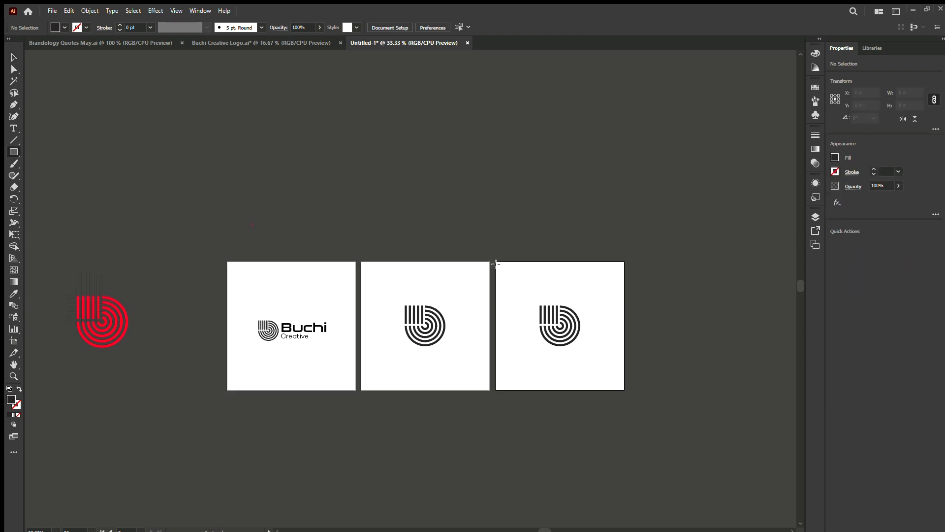
pyautogui.moveTo(496, 262); pyautogui.dragTo(624, 389)
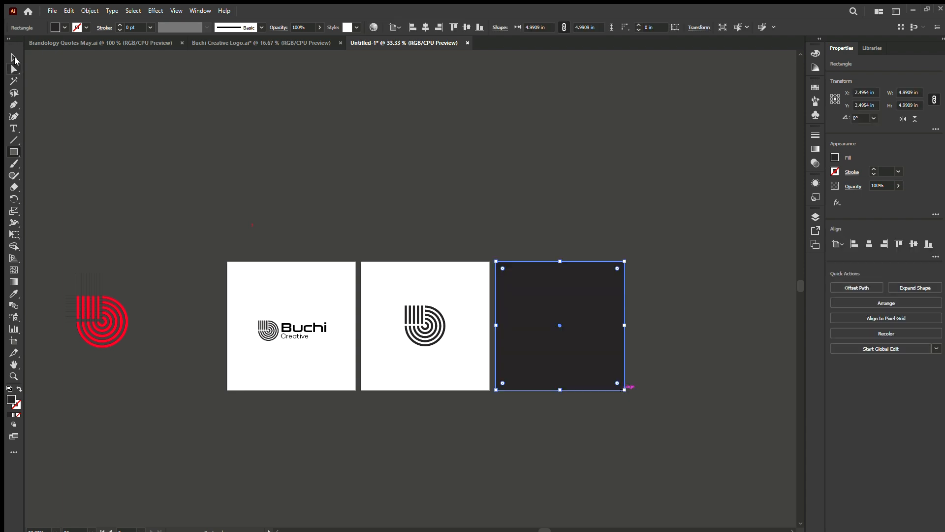
# Fill the square on the third artboard with bright red and send it behind the striped mark.
pyautogui.click(15, 60)
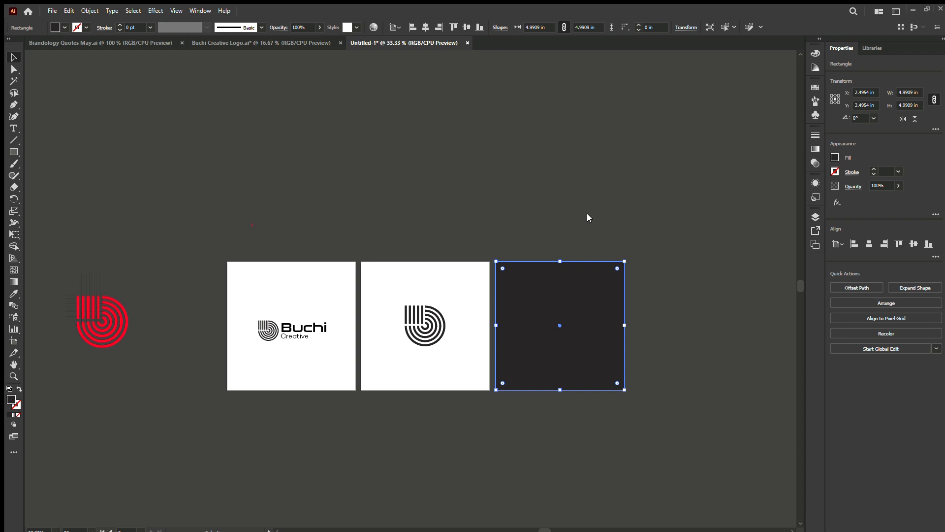
pyautogui.hotkey('ctrl', 'z')
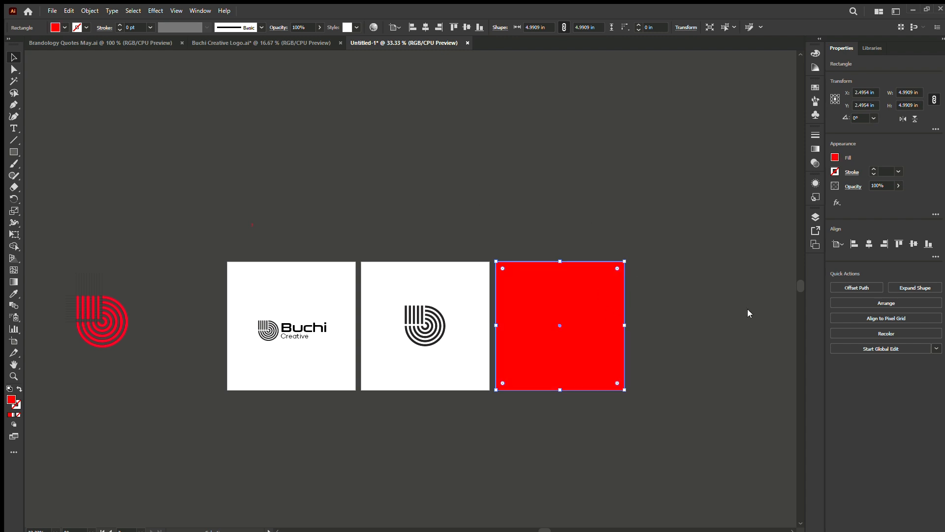
pyautogui.hotkey('ctrl', 'shift', '[')
# Recolour the striped mark on the red background white by sampling the white artboard, and deselect it.
pyautogui.click(567, 325)
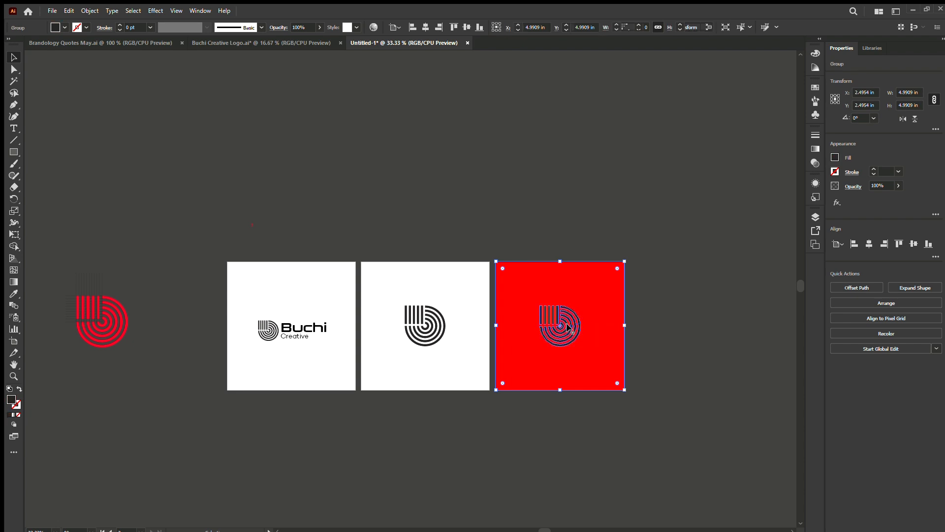
pyautogui.click(14, 294)
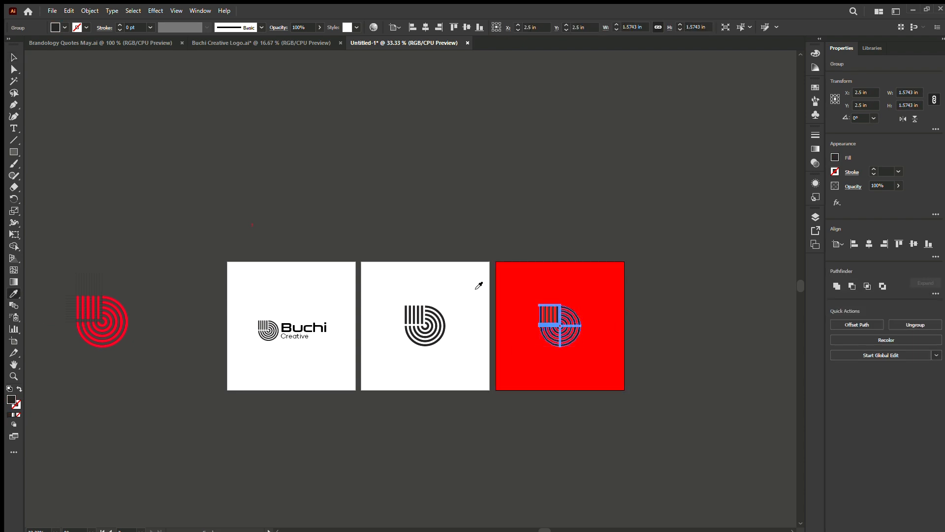
pyautogui.click(475, 284)
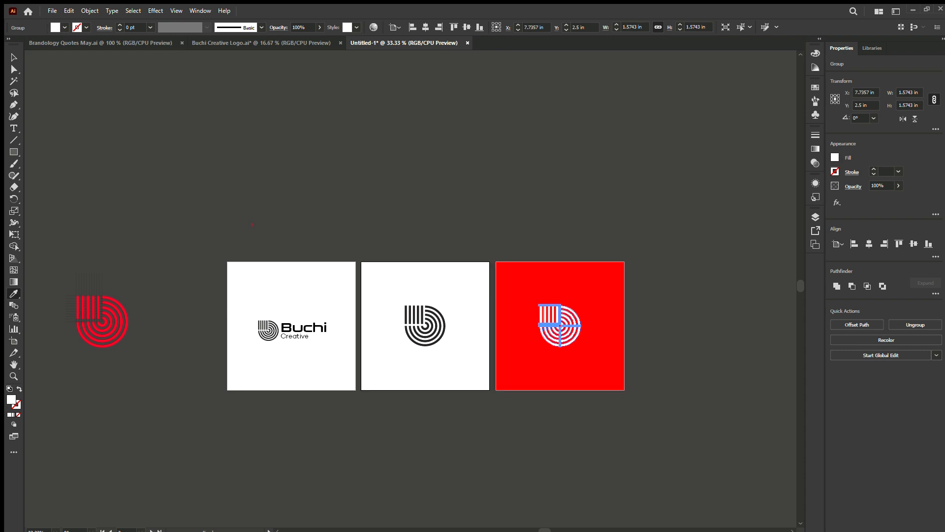
pyautogui.click(14, 58)
pyautogui.click(379, 352)
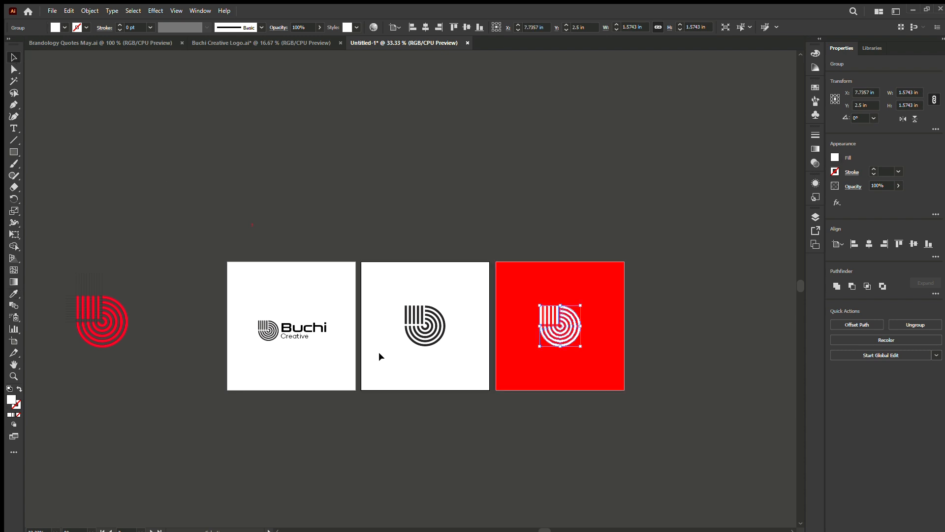
# Change the fill of the striped mark on the second artboard to pure black and deselect it.
pyautogui.click(424, 324)
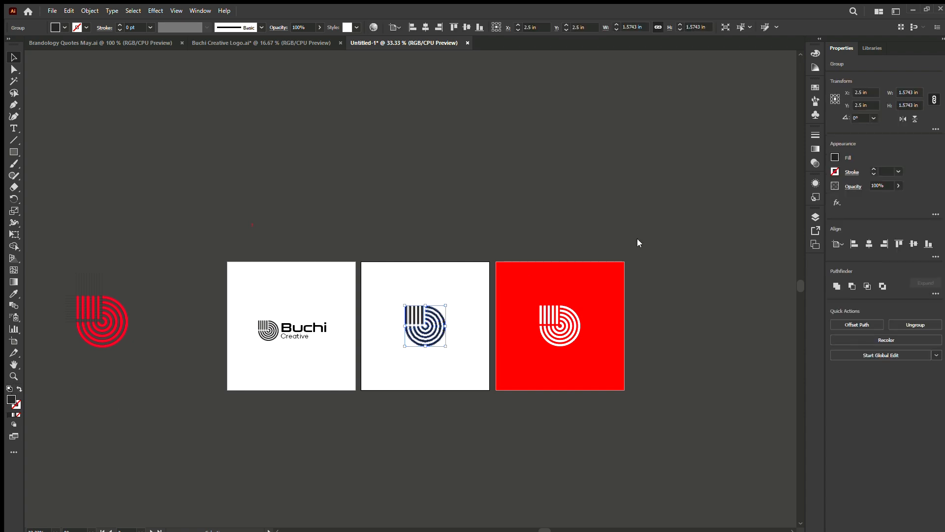
pyautogui.click(498, 427)
pyautogui.scroll(2, 498, 426)
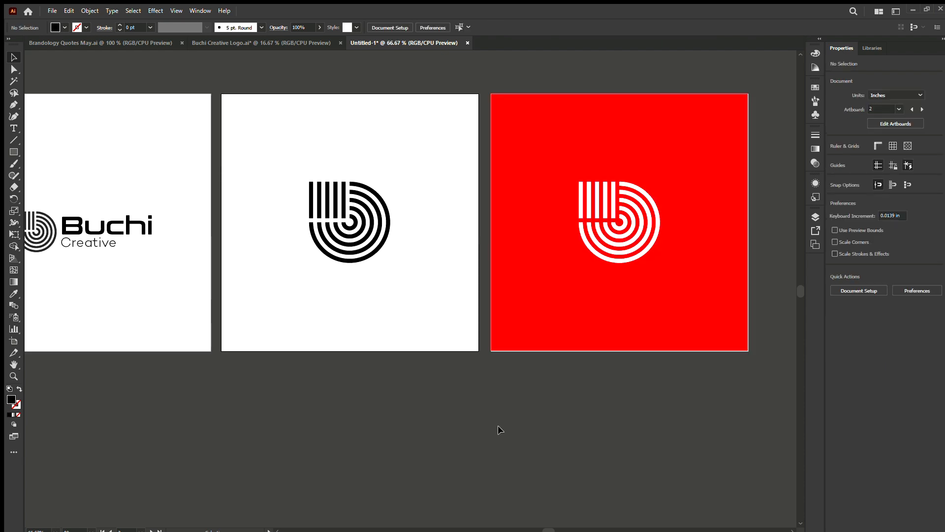
# Centre the red background square on the third artboard and deselect it.
pyautogui.click(566, 313)
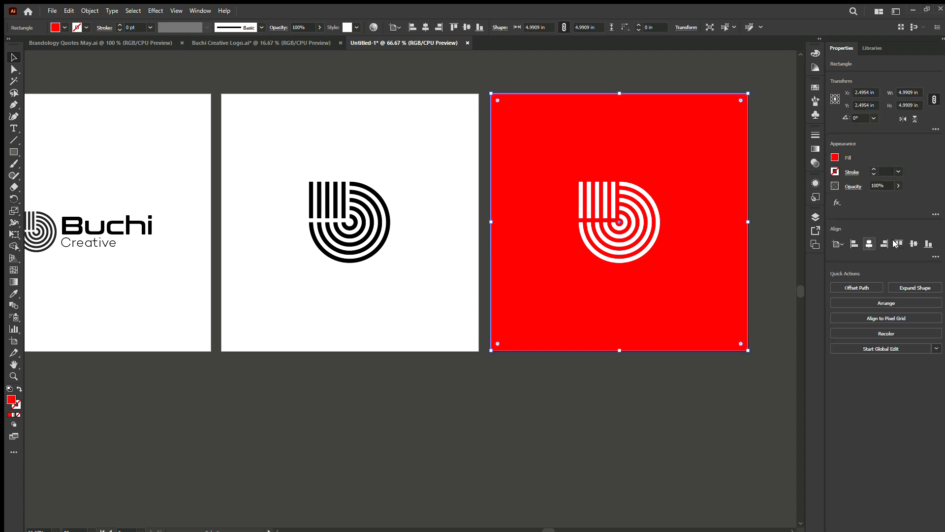
pyautogui.click(451, 412)
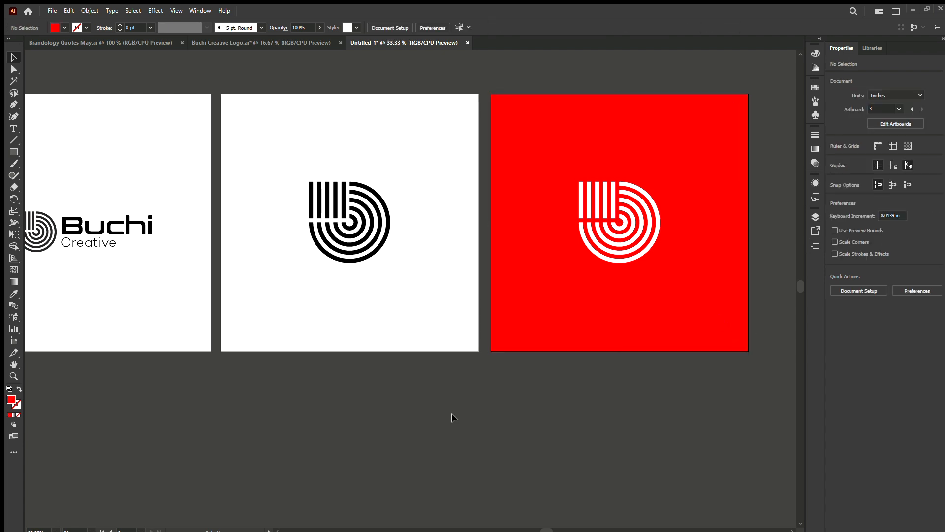
pyautogui.scroll(-2, 451, 412)
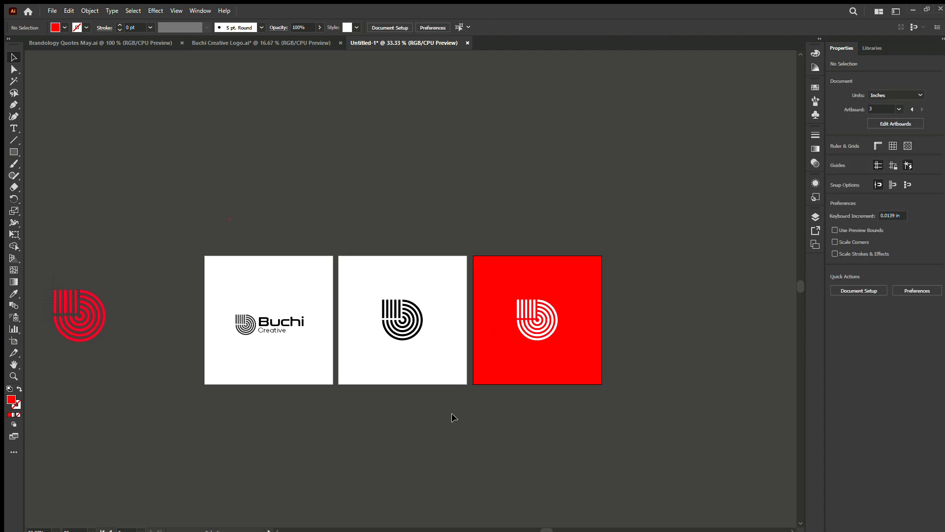